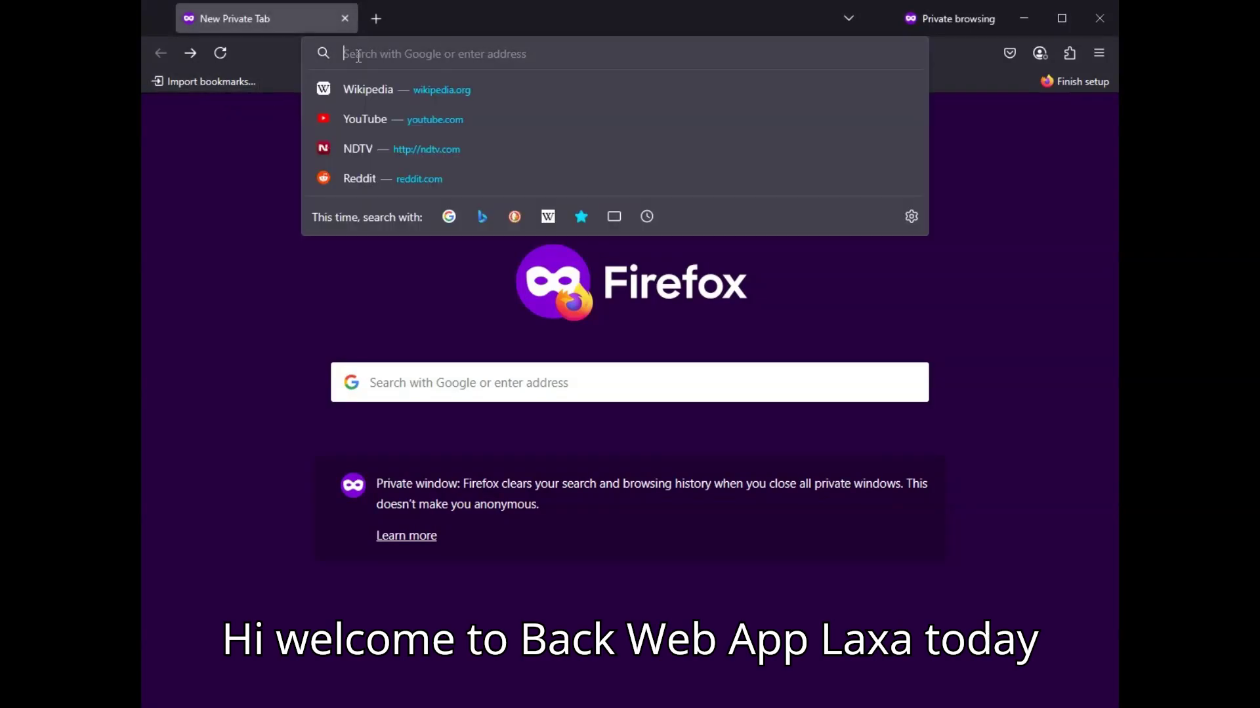
Step: Search the web for 'infinity free' and open the InfinityFree website result
text(i)
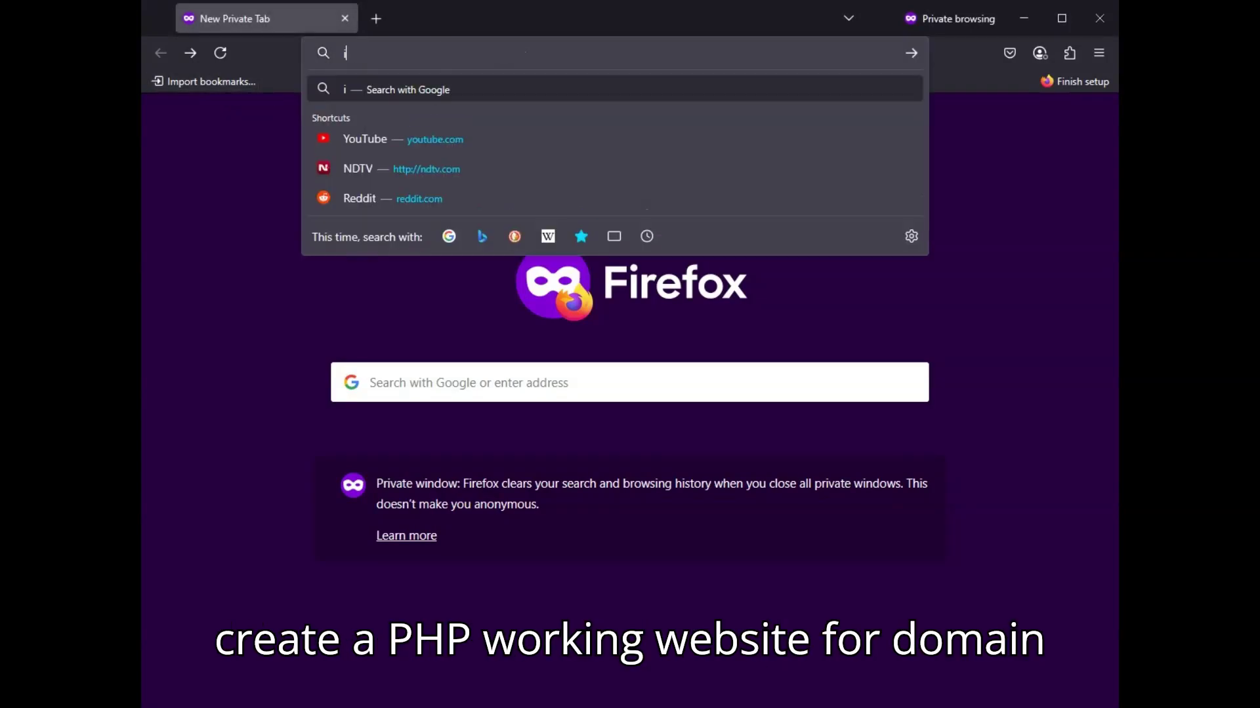
text(nfinity free)
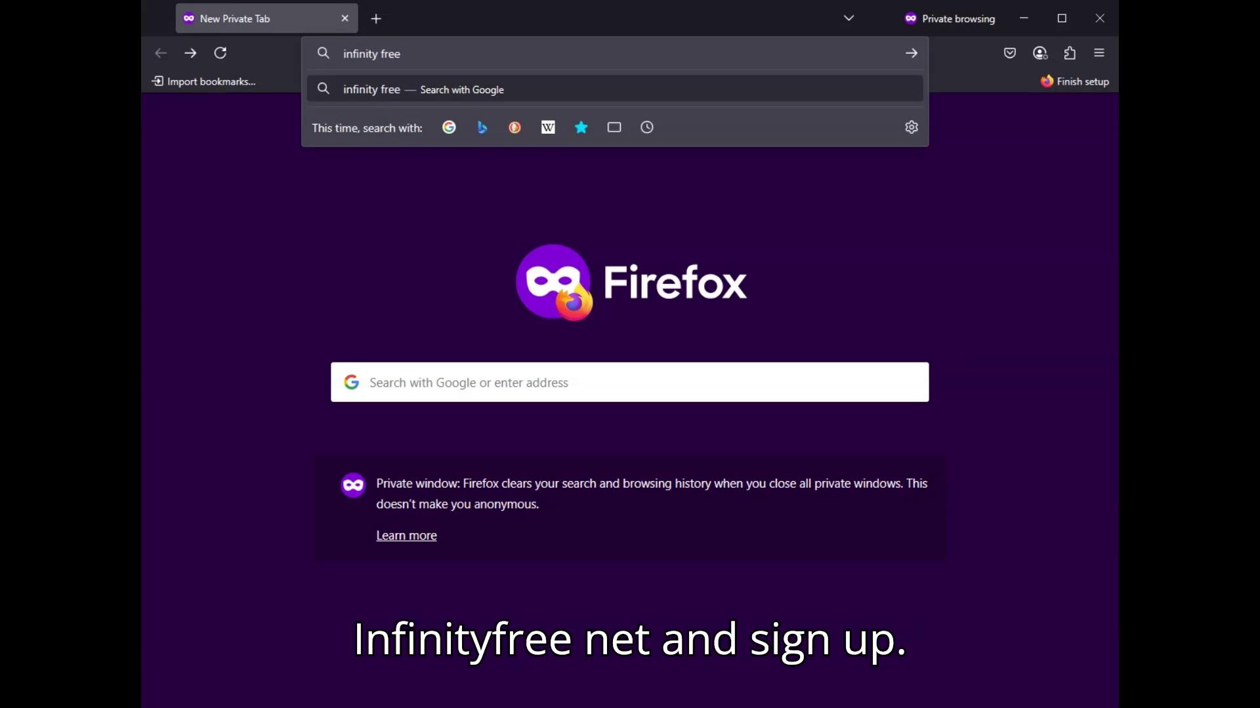
key(Return)
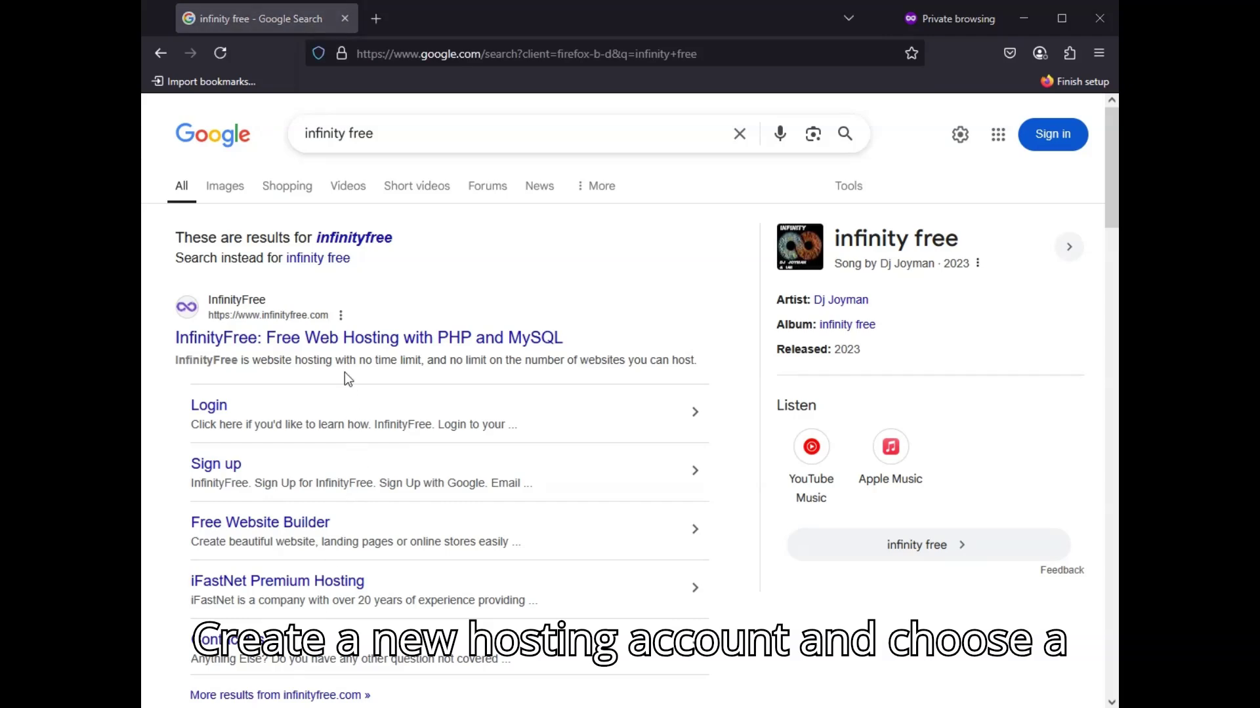
click(334, 340)
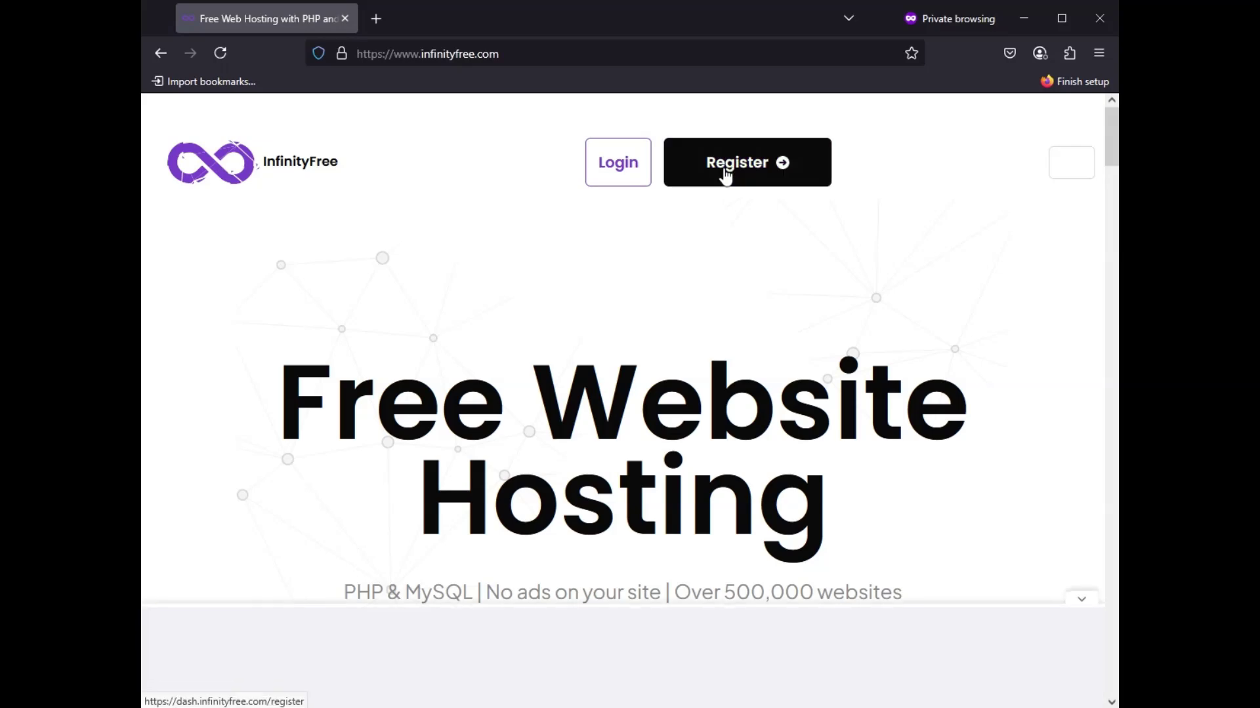
Step: Sign up on the Register page with an e-mail address and password, accepting the terms
scroll(663, 374, down, 6)
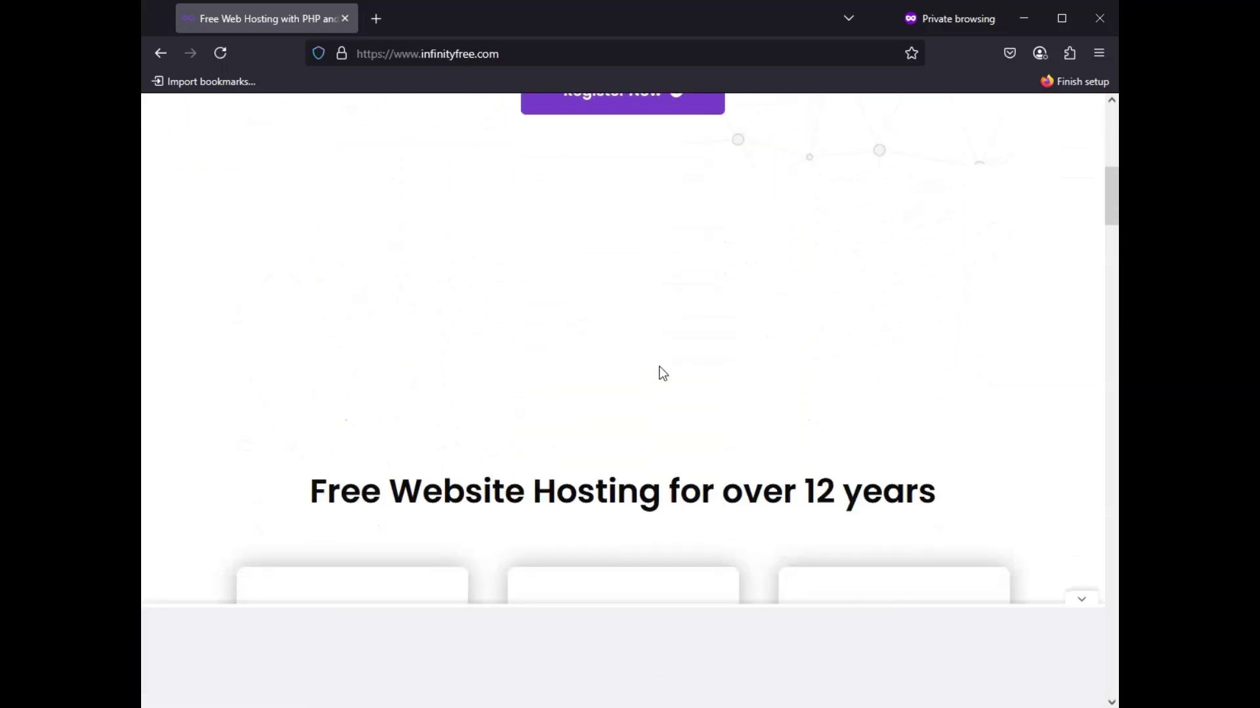
scroll(658, 365, up, 5)
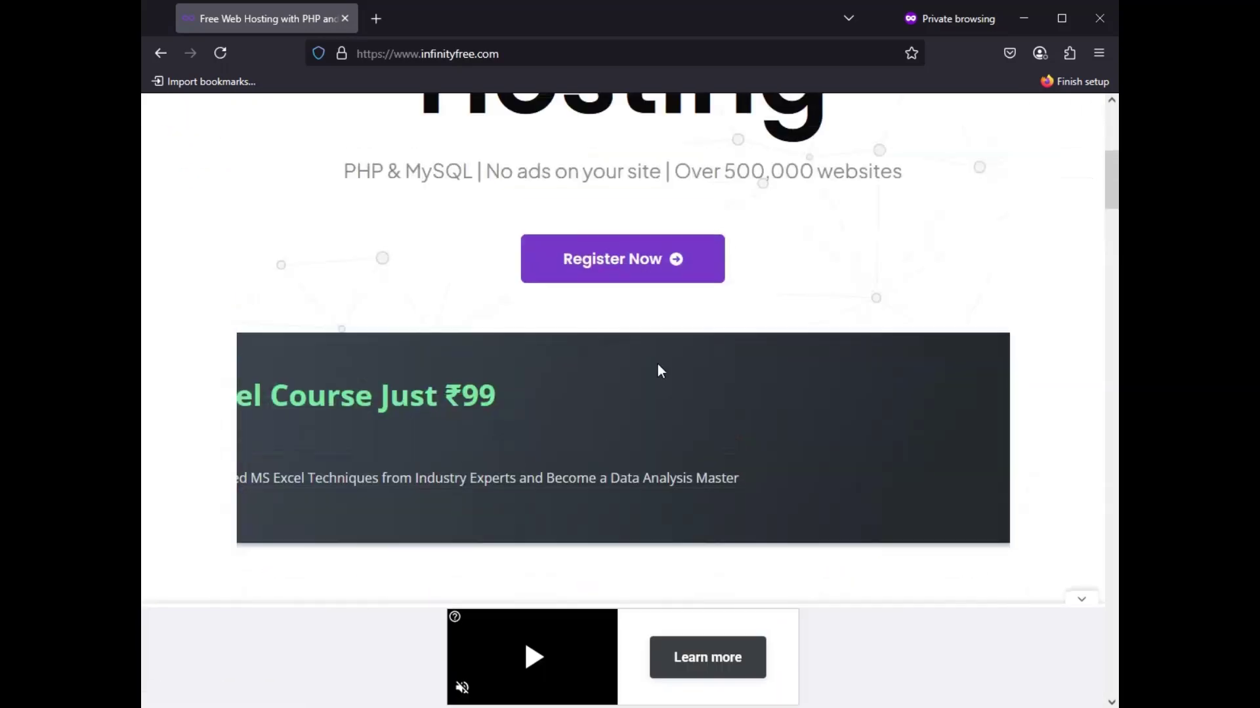
click(653, 276)
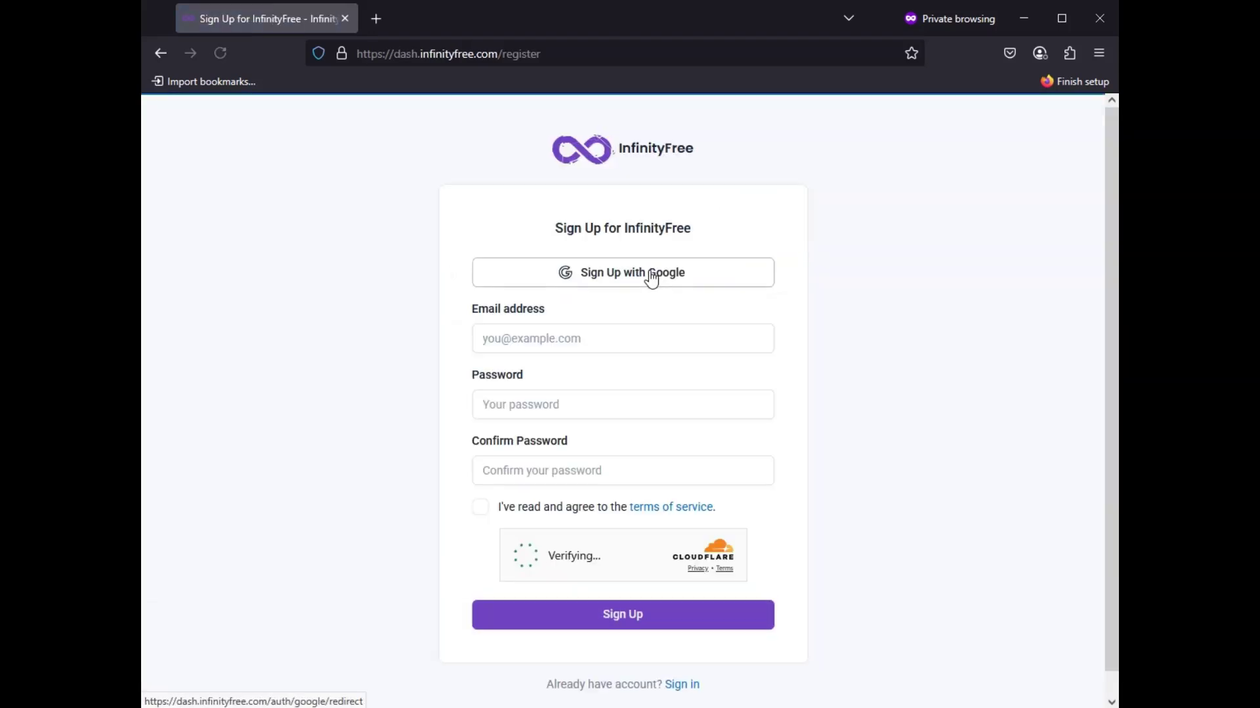
click(596, 346)
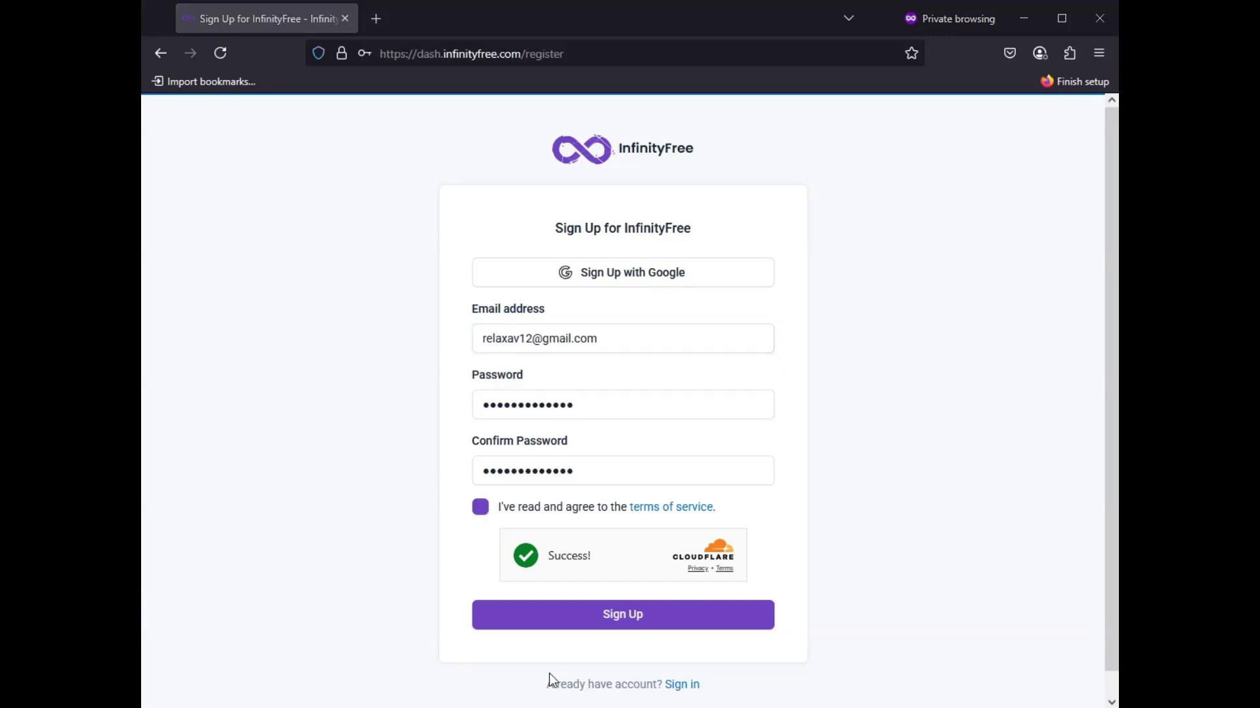
click(662, 626)
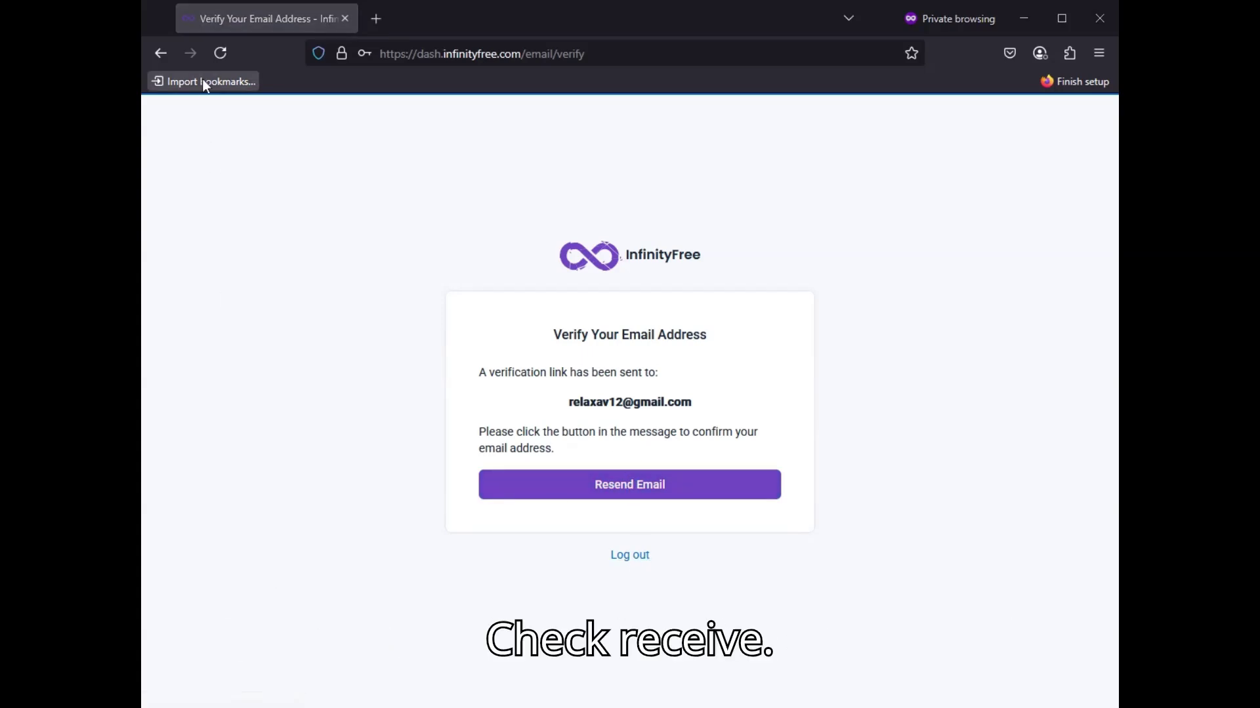
Step: Log in after e-mail verification and reach the empty Hosting Accounts dashboard showing 0 / 3 active
click(220, 47)
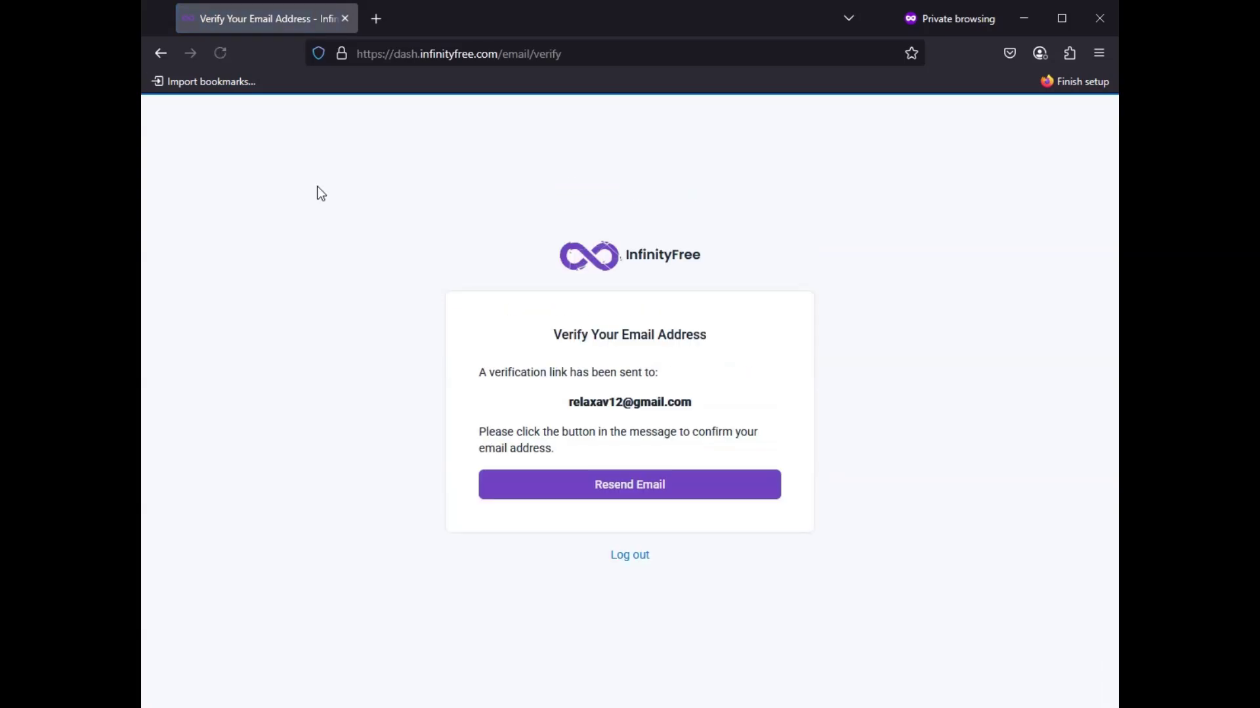
click(167, 58)
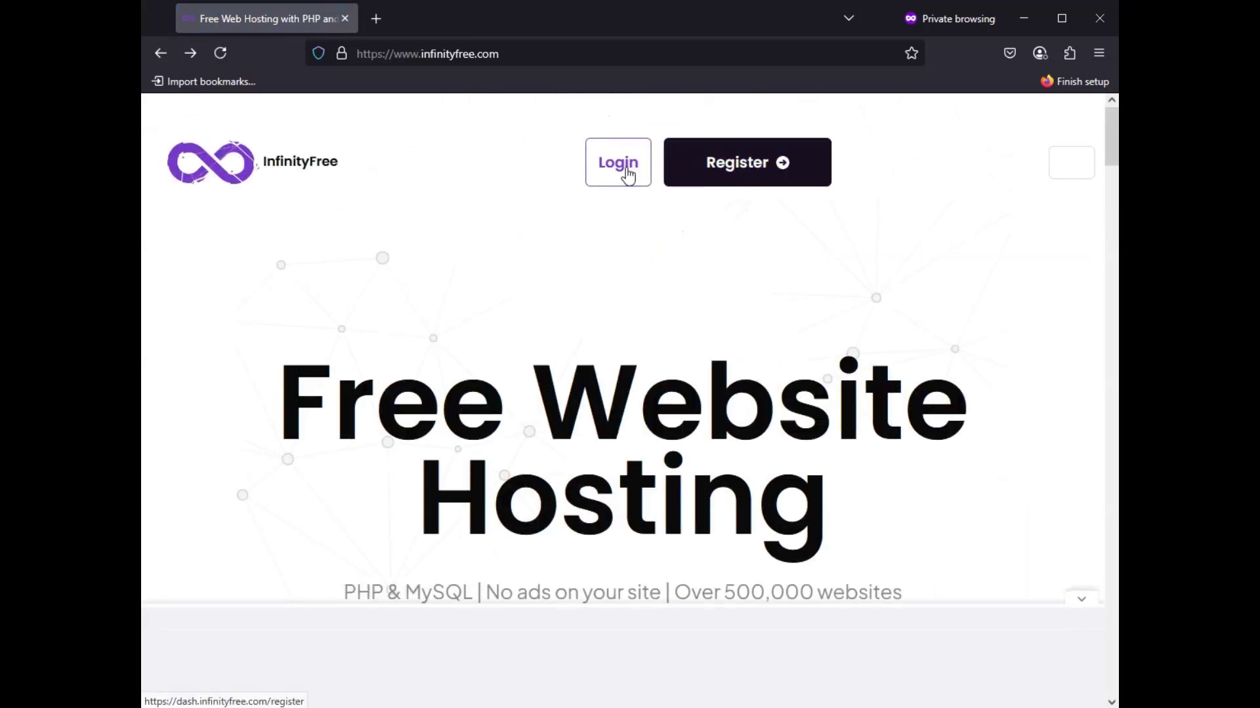
click(627, 184)
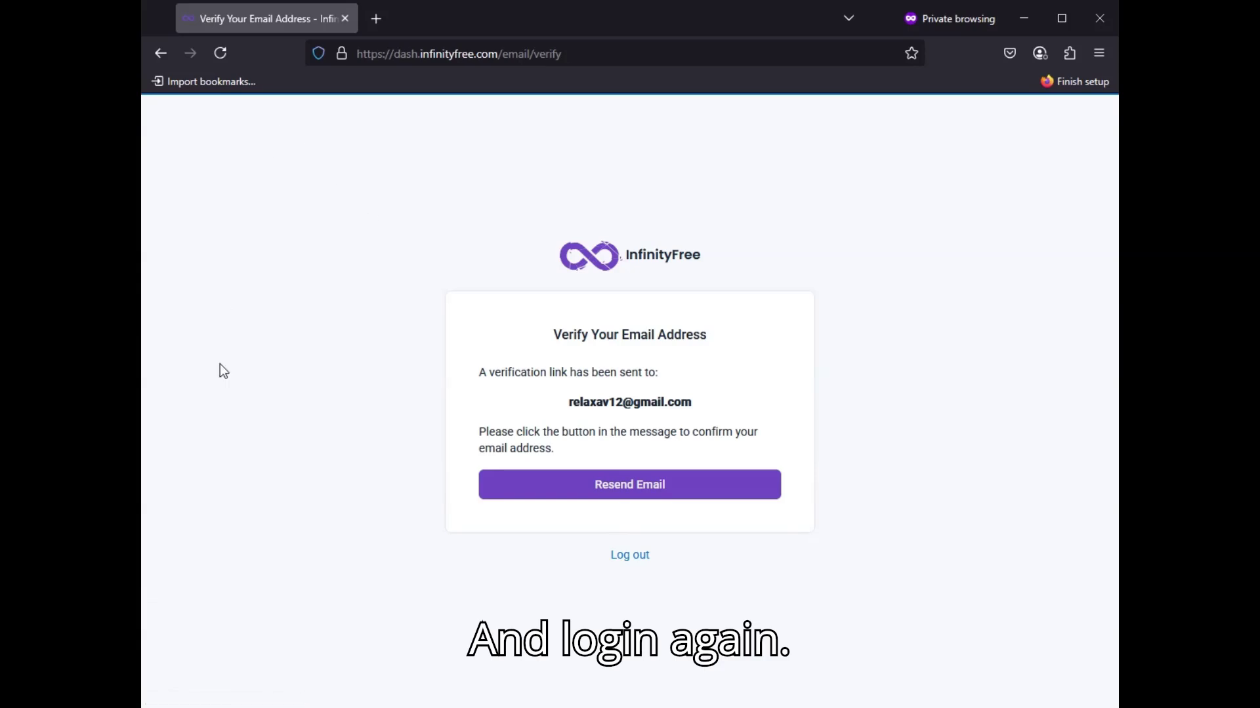
key(F5)
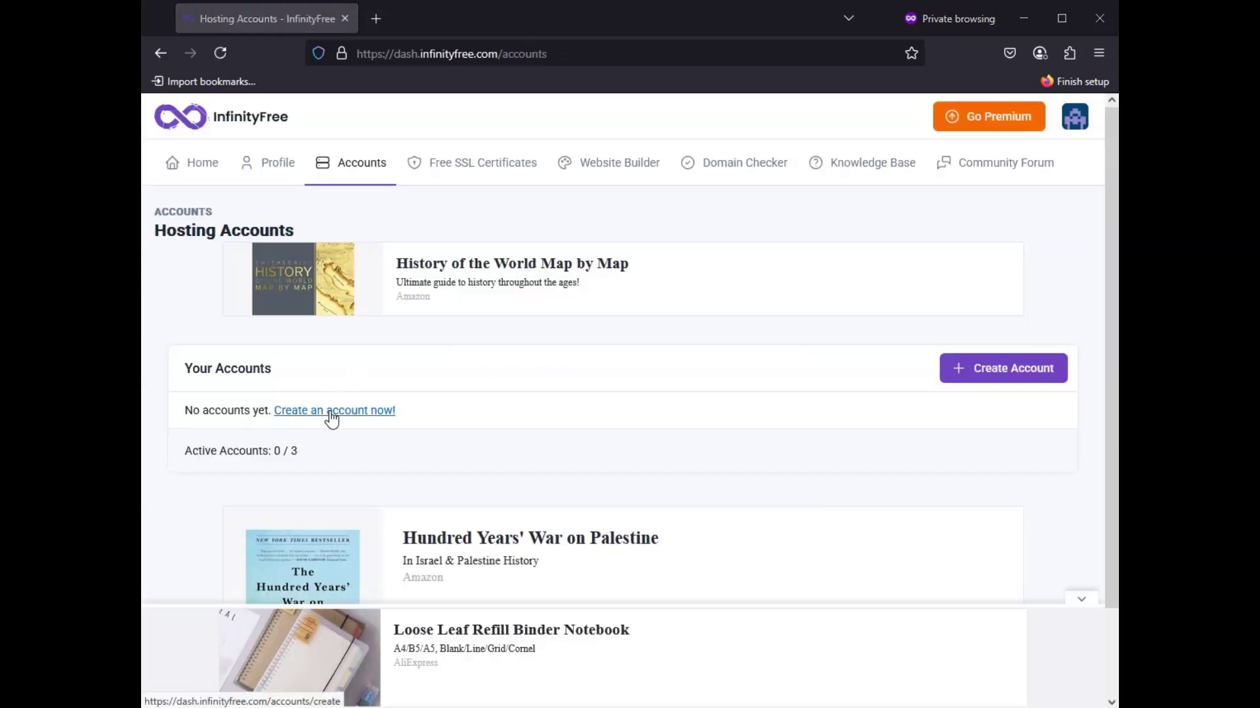
Step: Start a new hosting account and choose the free $0 InfinityFree plan
click(330, 412)
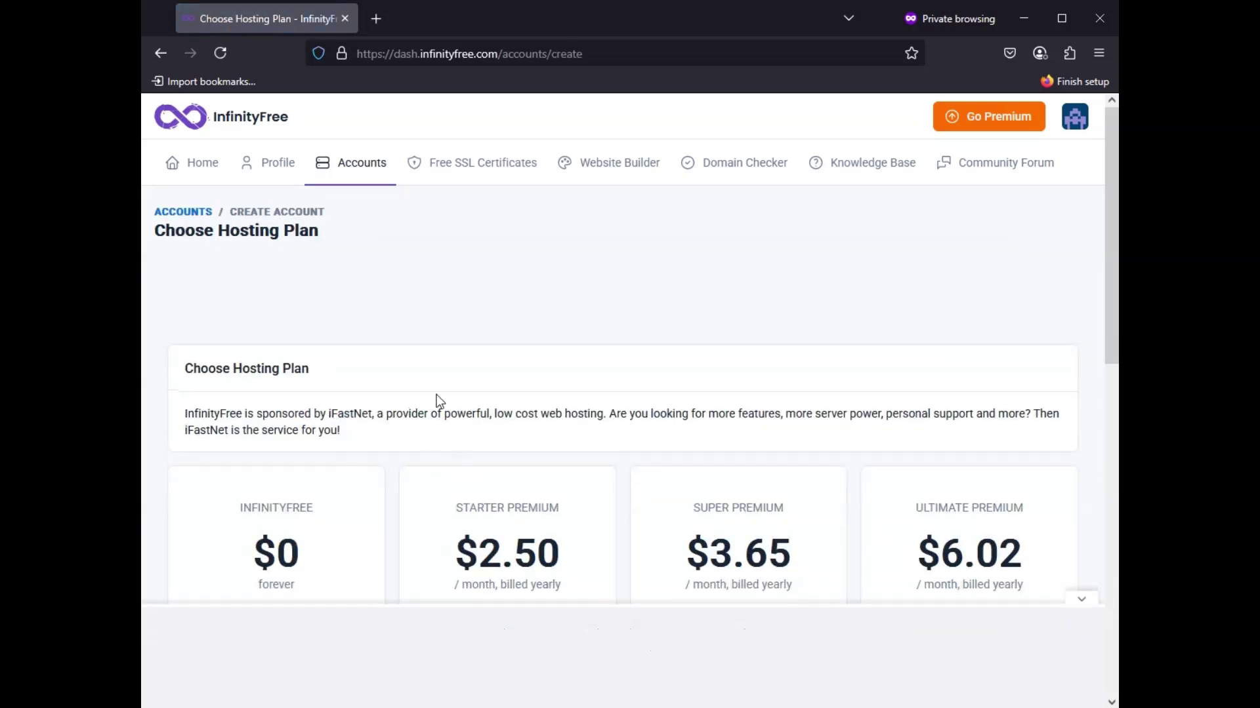
scroll(439, 400, down, 6)
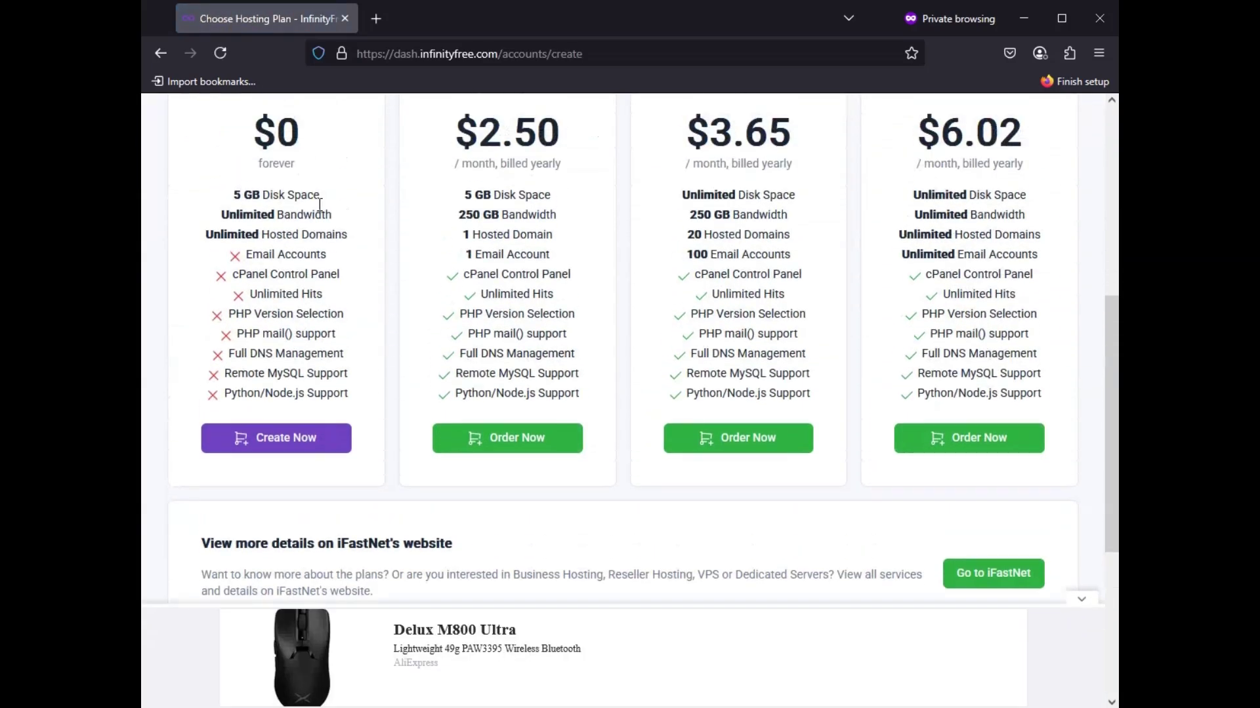
click(303, 440)
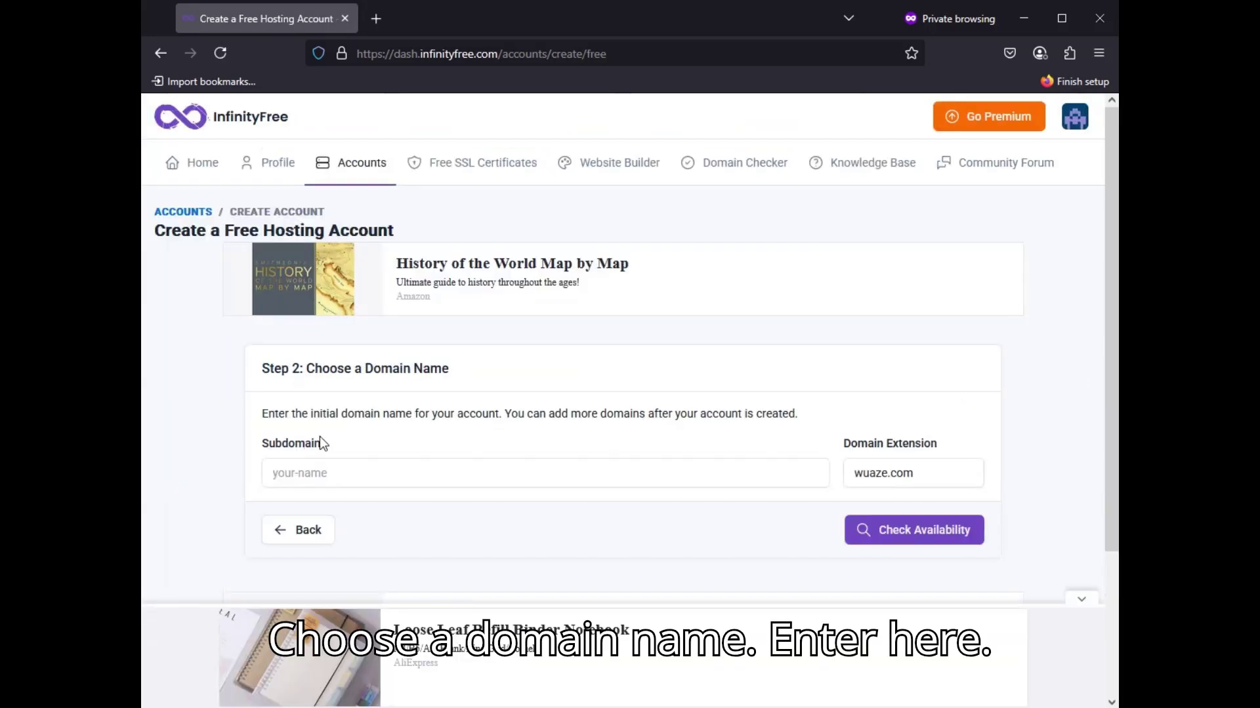
Step: Enter subdomain webapplaxa with the wuaze.com extension and check its availability
click(374, 474)
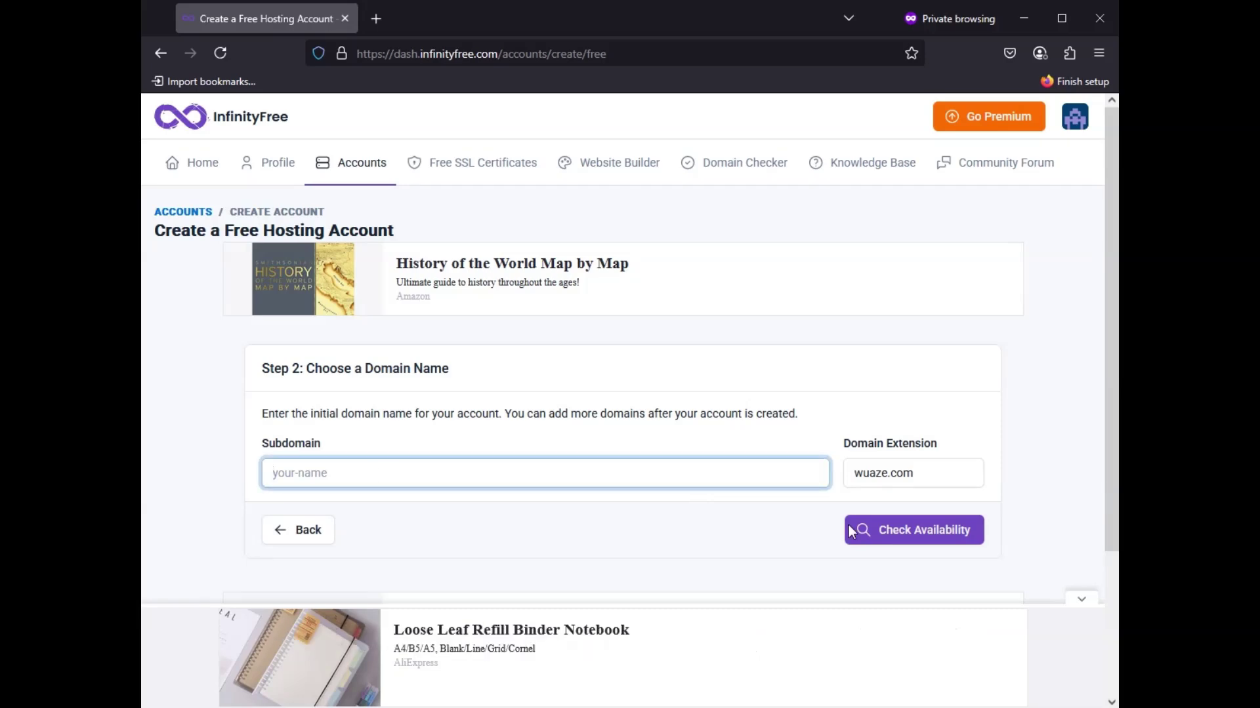
click(915, 469)
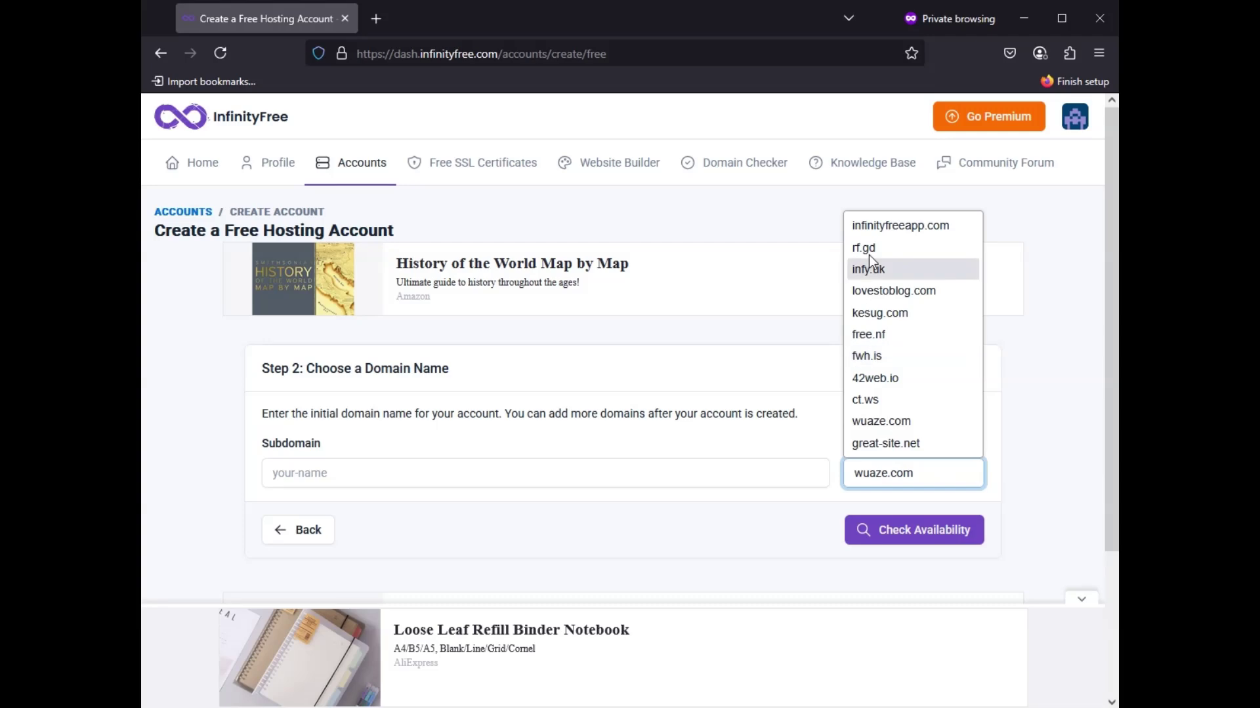
click(860, 426)
click(727, 475)
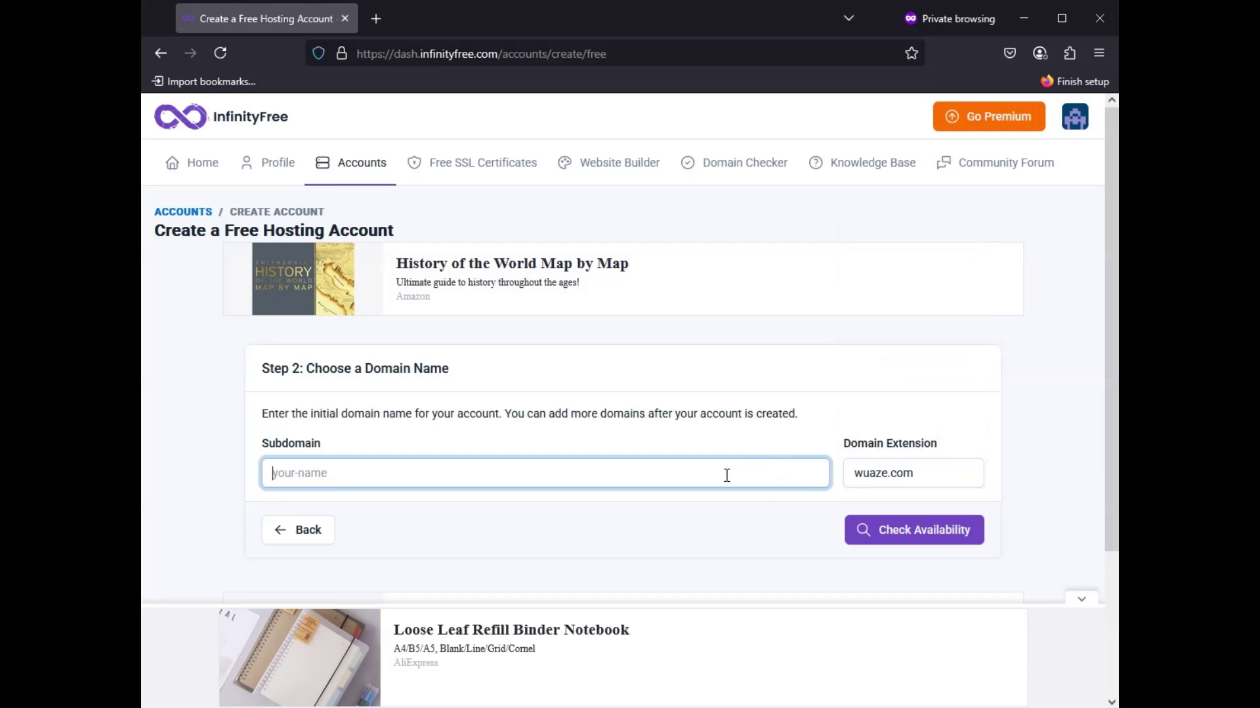
text(re)
key(BackSpace)
key(BackSpace)
text(we)
click(945, 474)
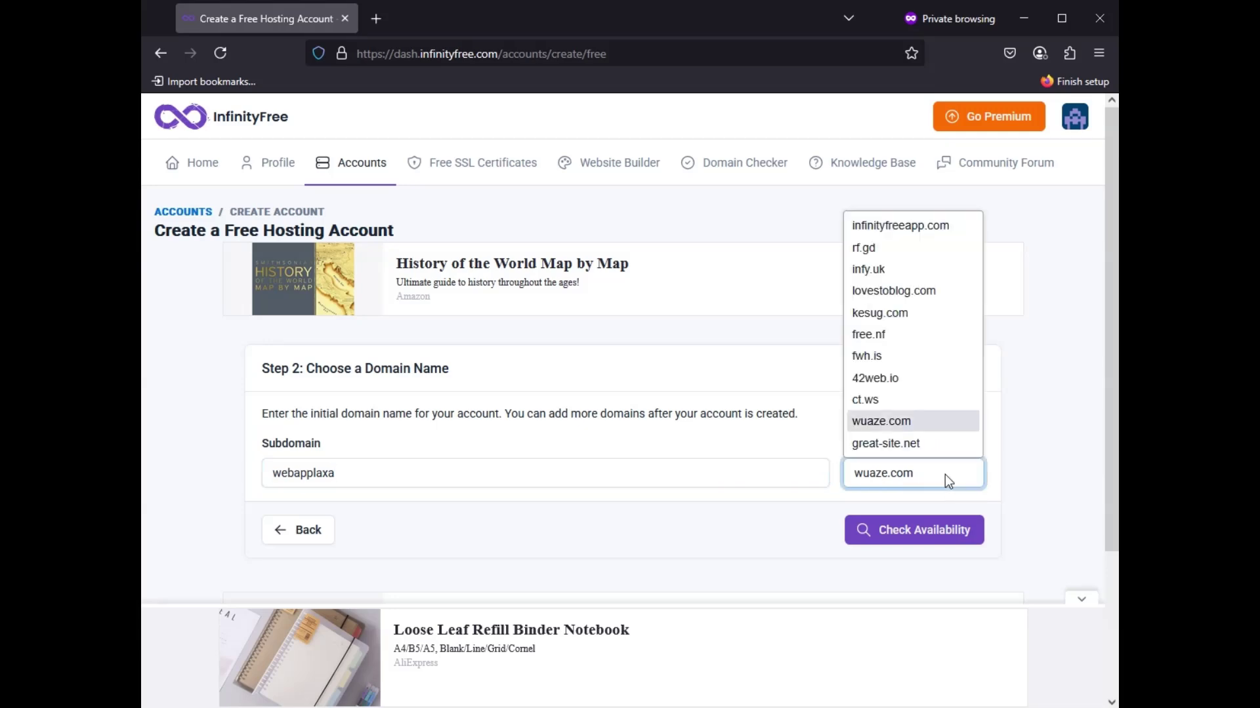
click(944, 475)
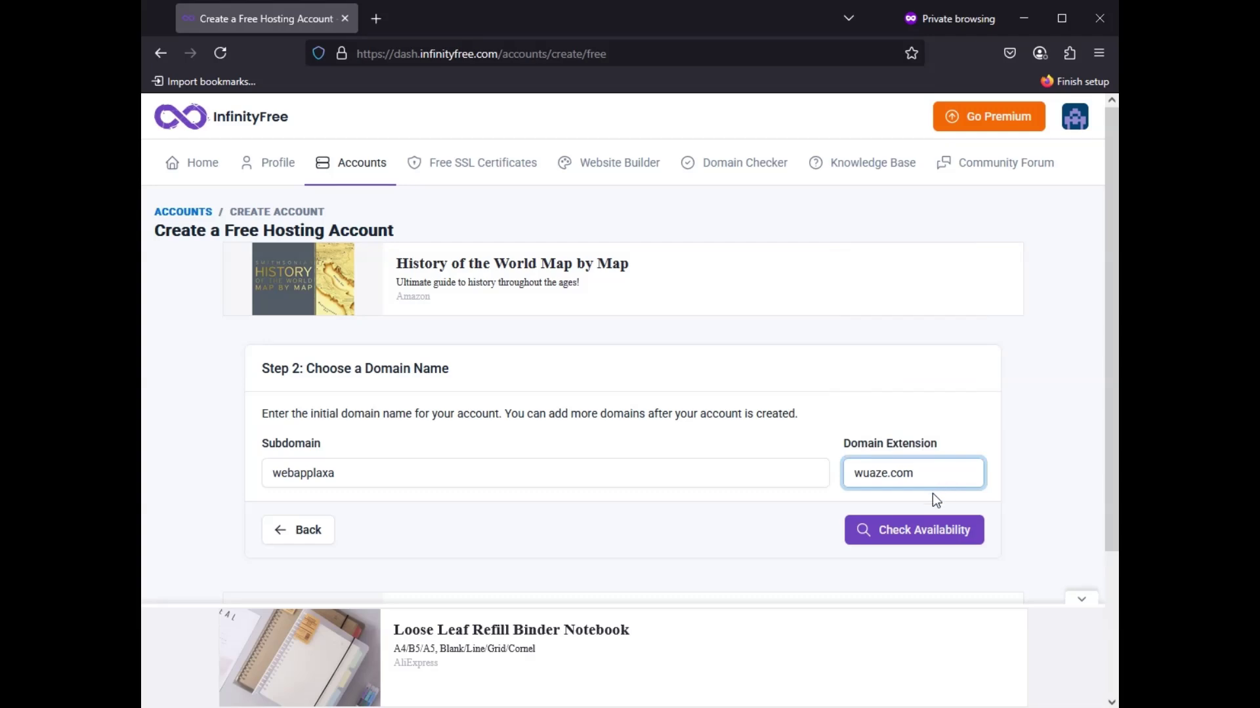
click(926, 538)
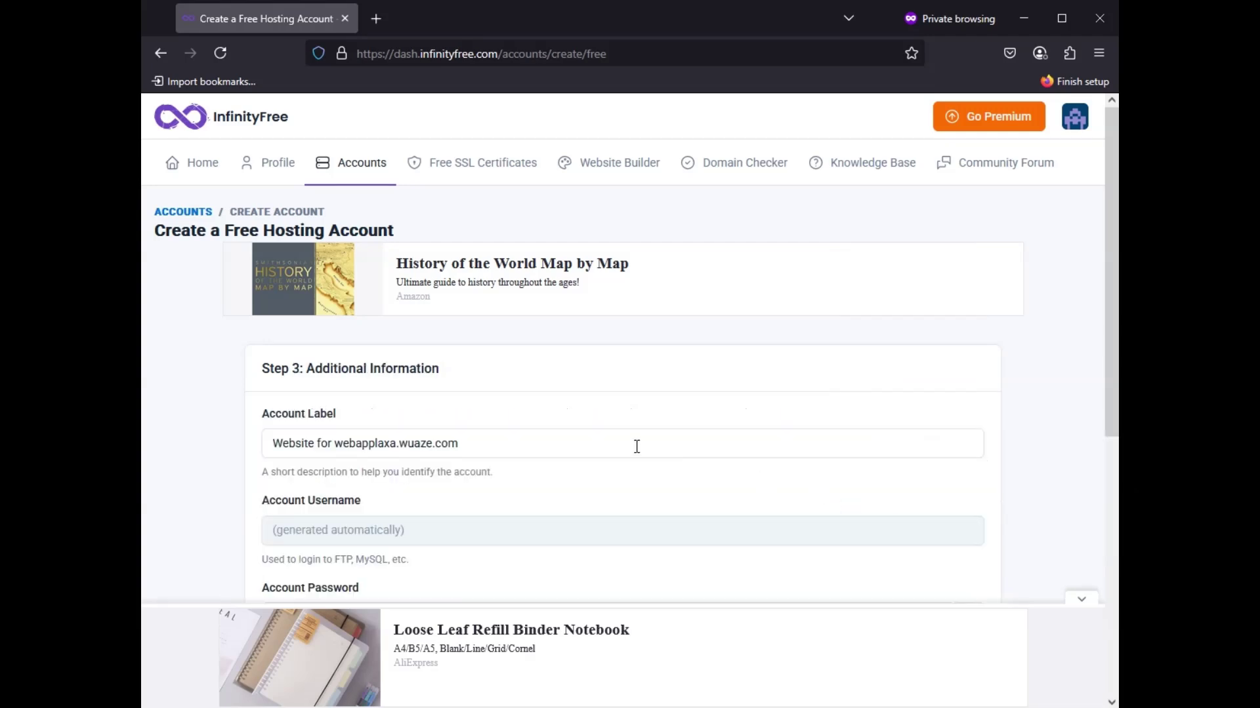
Step: Submit the account form, setting Email Consent to I Approve, to create webapplaxa.wuaze.com
scroll(635, 444, down, 4)
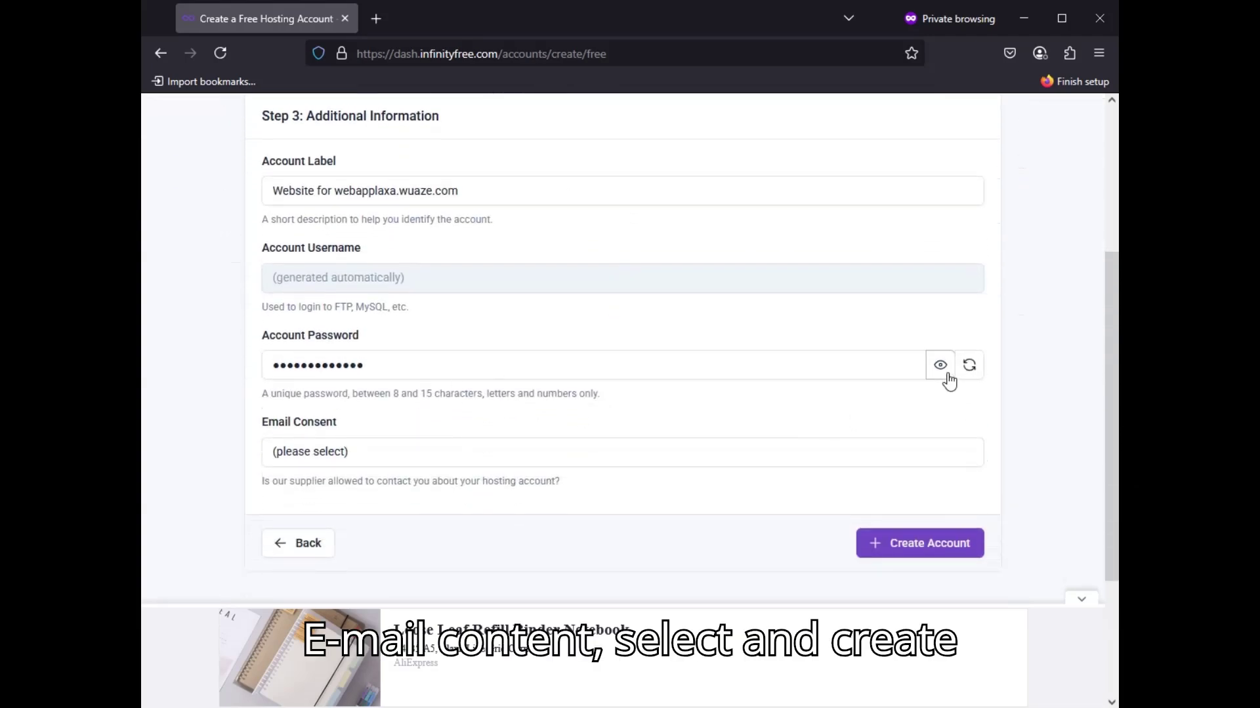
click(938, 367)
click(939, 368)
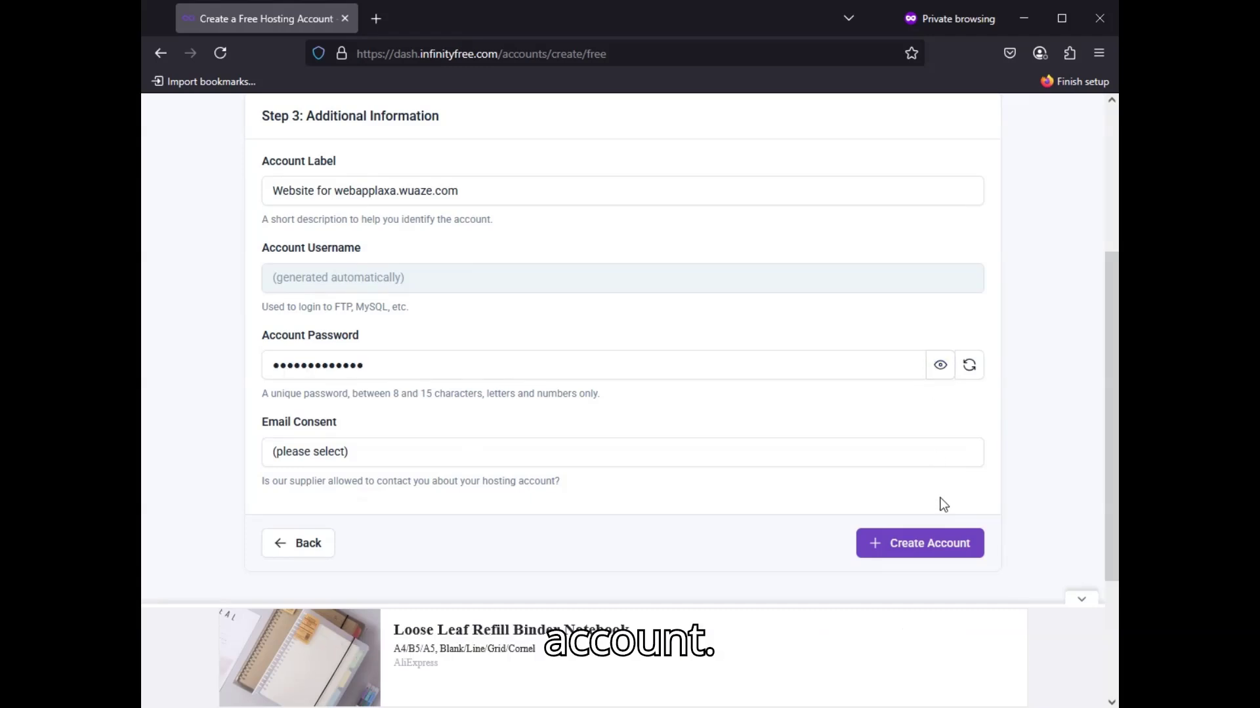
click(949, 548)
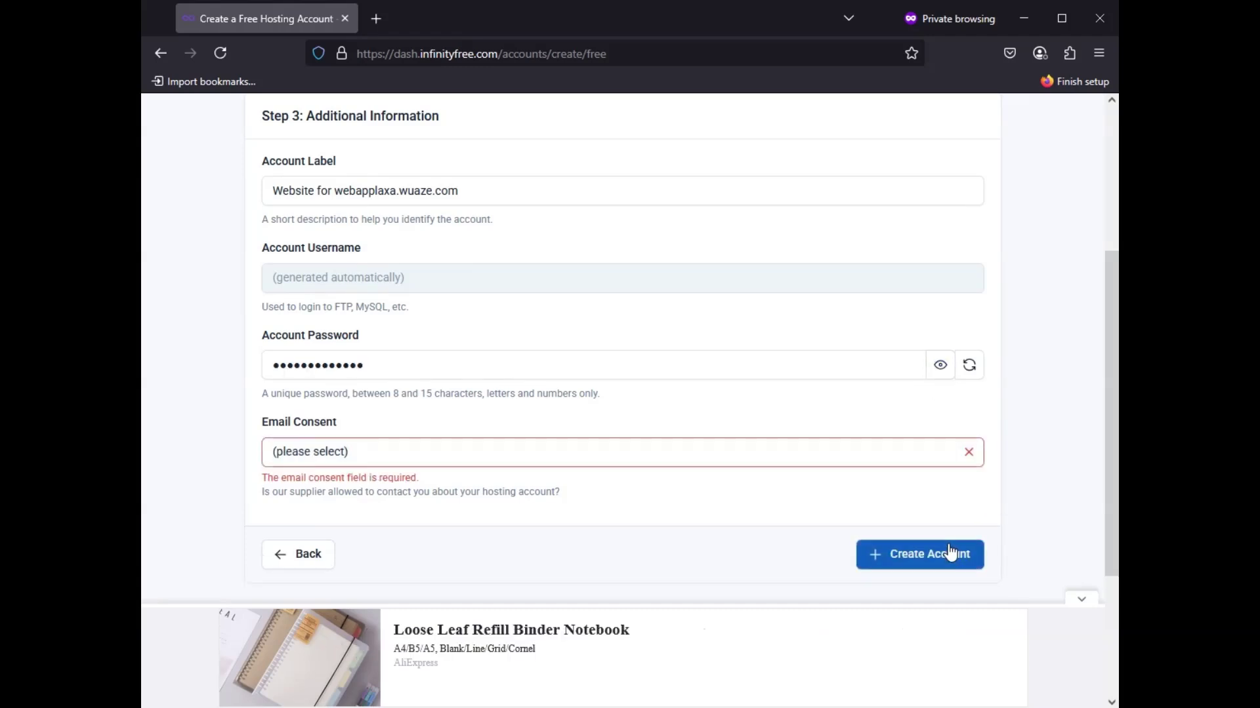
click(469, 446)
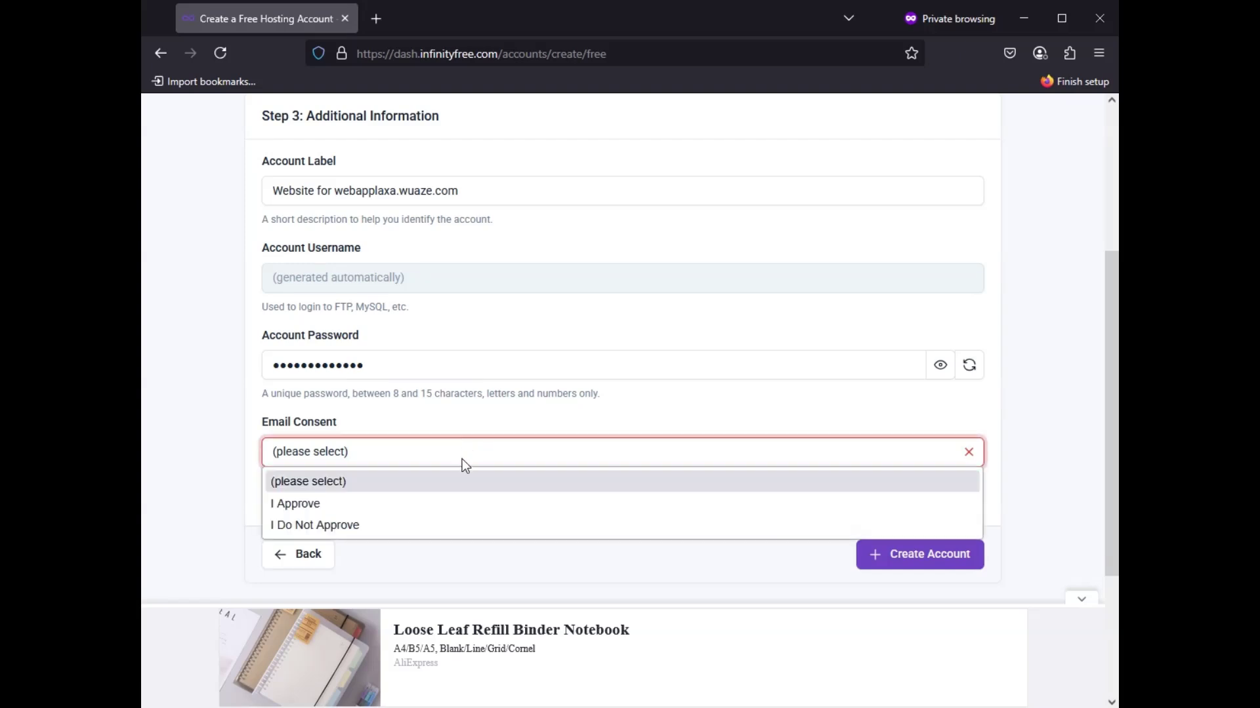
click(441, 505)
click(887, 558)
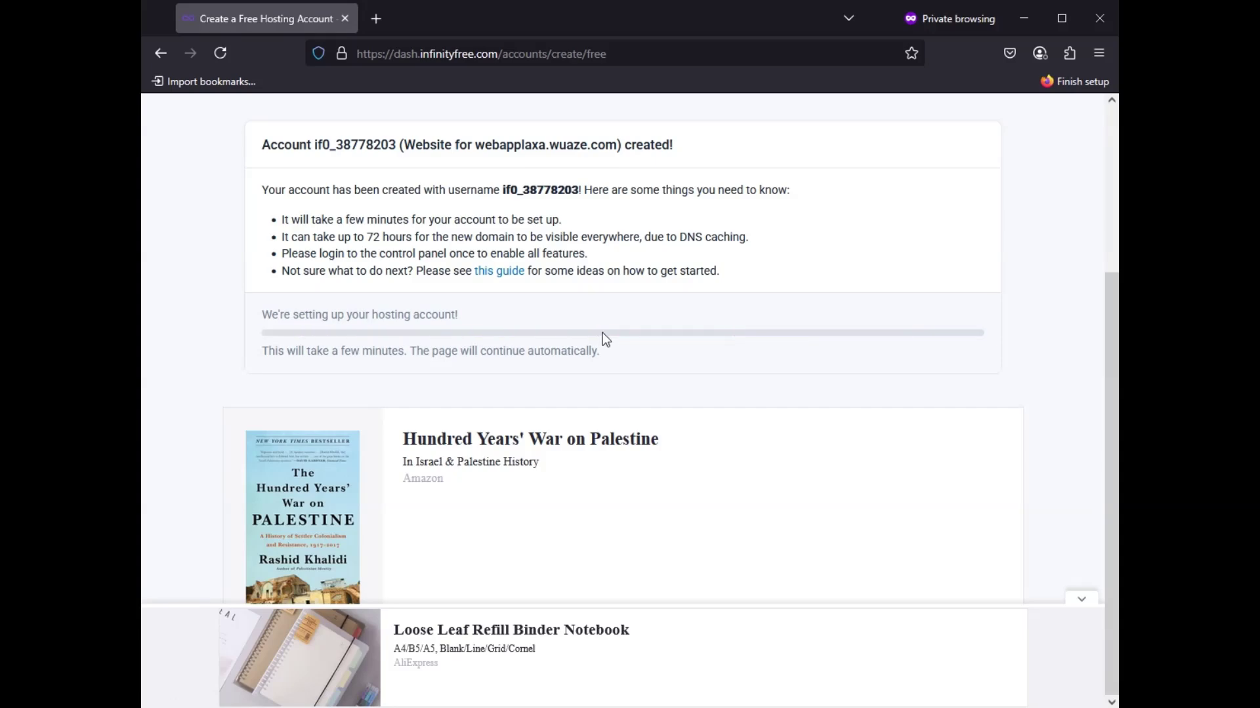
Step: Select and copy the webapplaxa.wuaze.com domain under Domains on the account page
scroll(603, 332, up, 3)
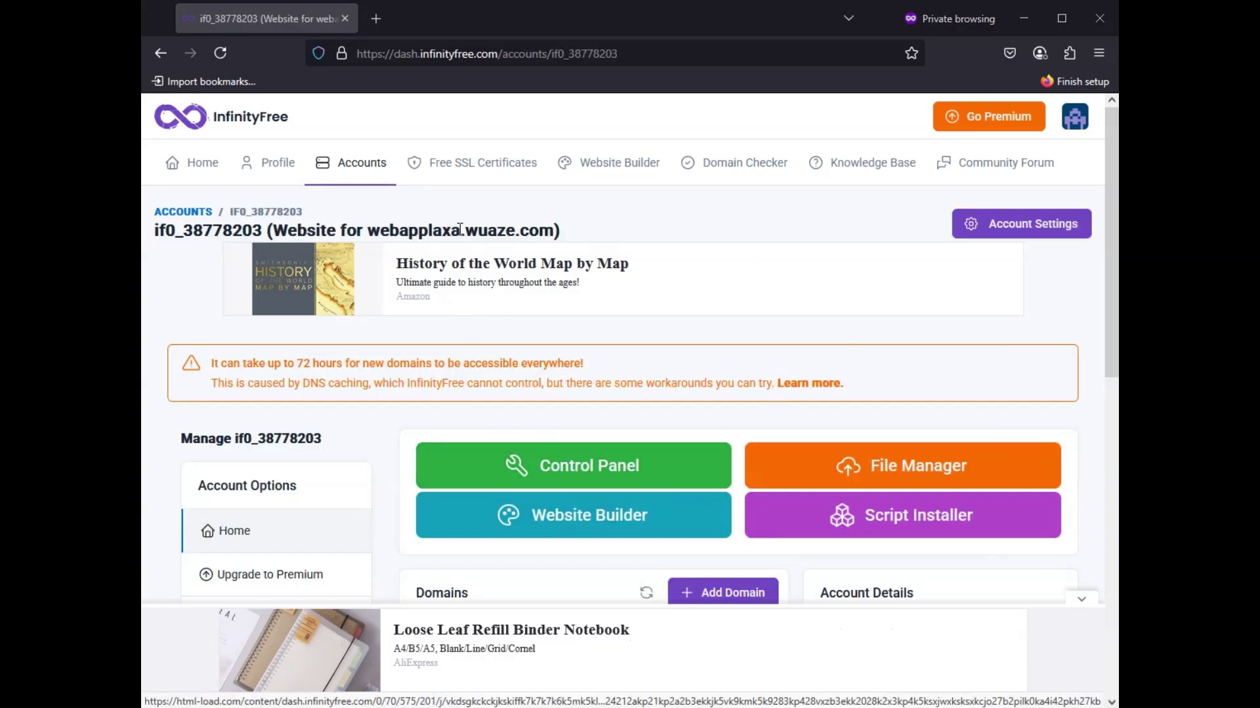
scroll(459, 456, down, 1)
scroll(459, 455, down, 2)
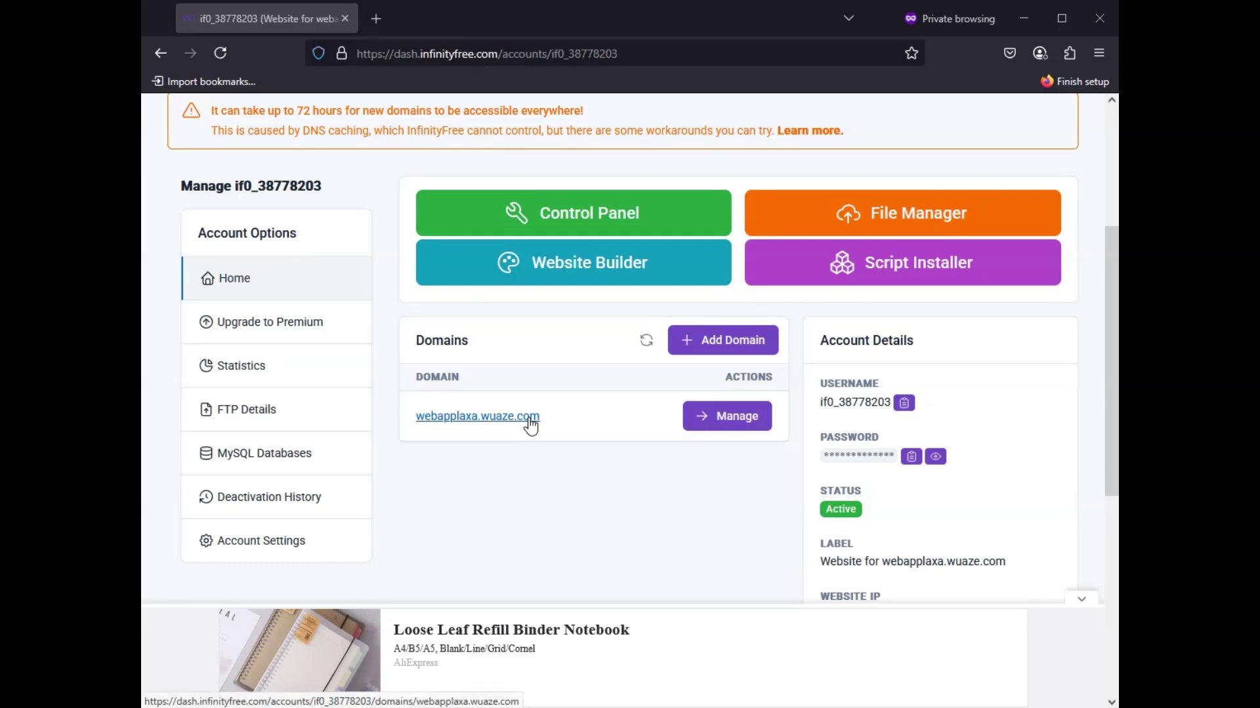
drag(549, 414, 421, 412)
key(ctrl+c)
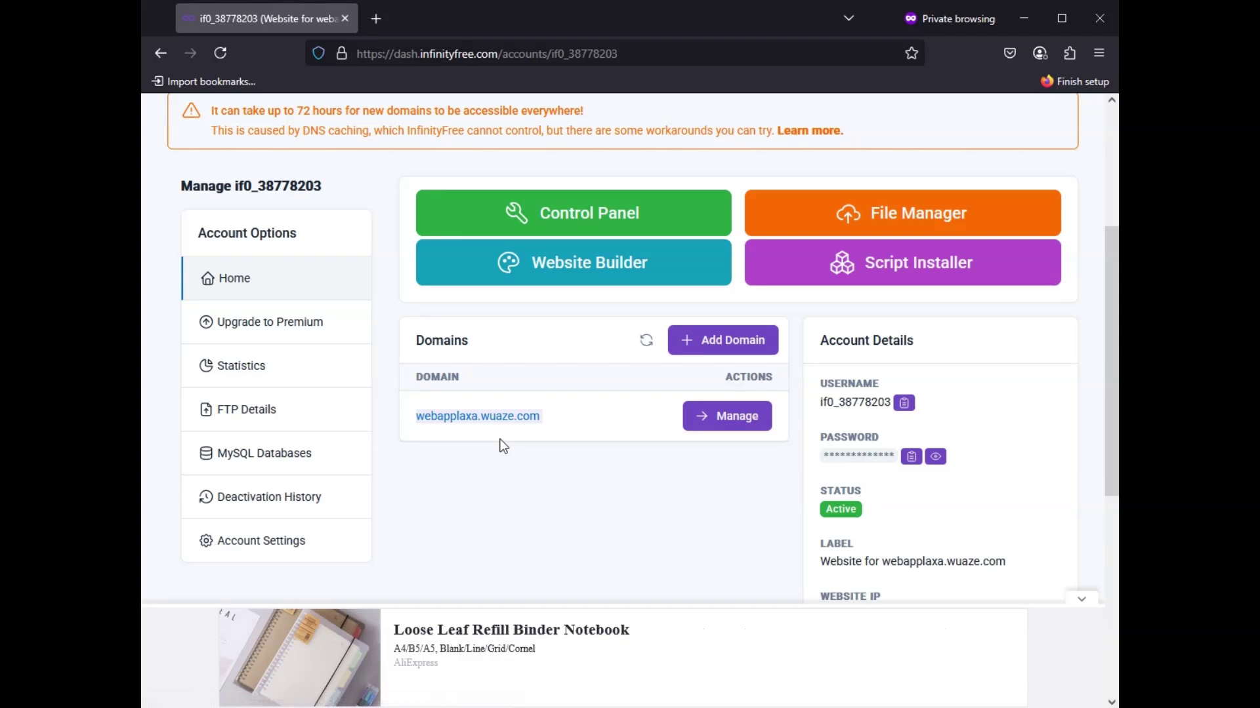
Step: Load webapplaxa.wuaze.com in a new private tab, then return to the account management tab
click(364, 25)
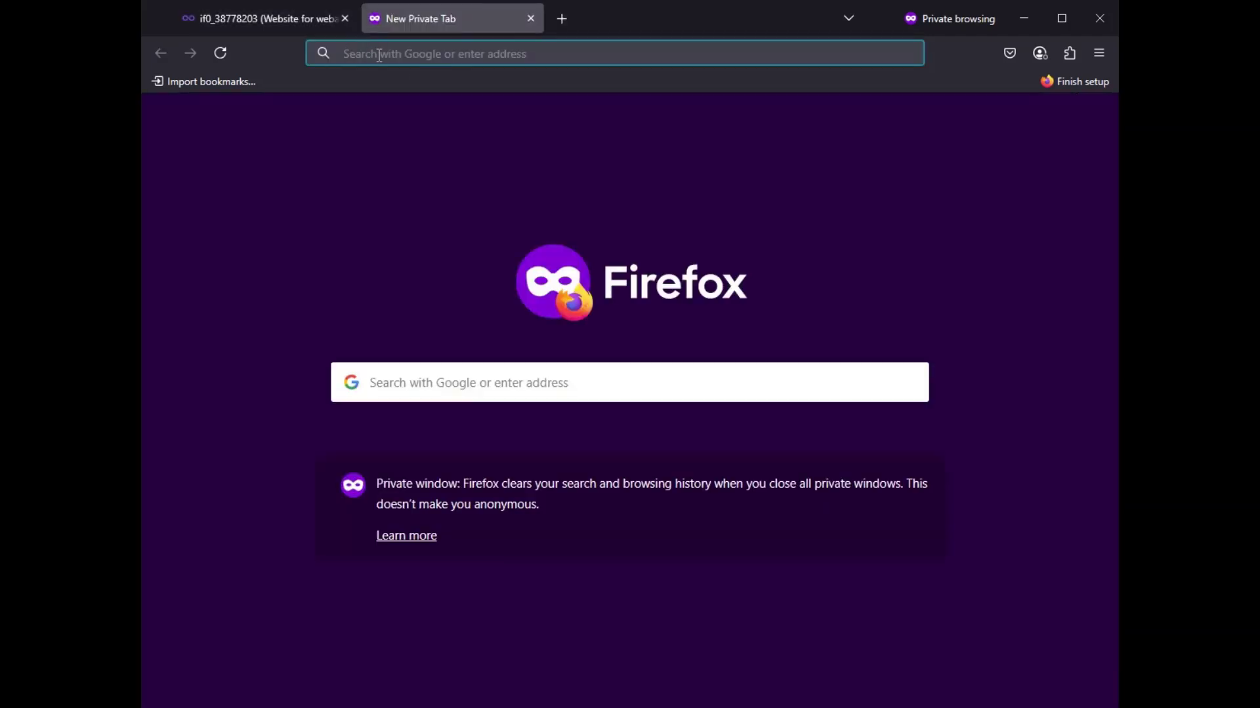
key(ctrl+v)
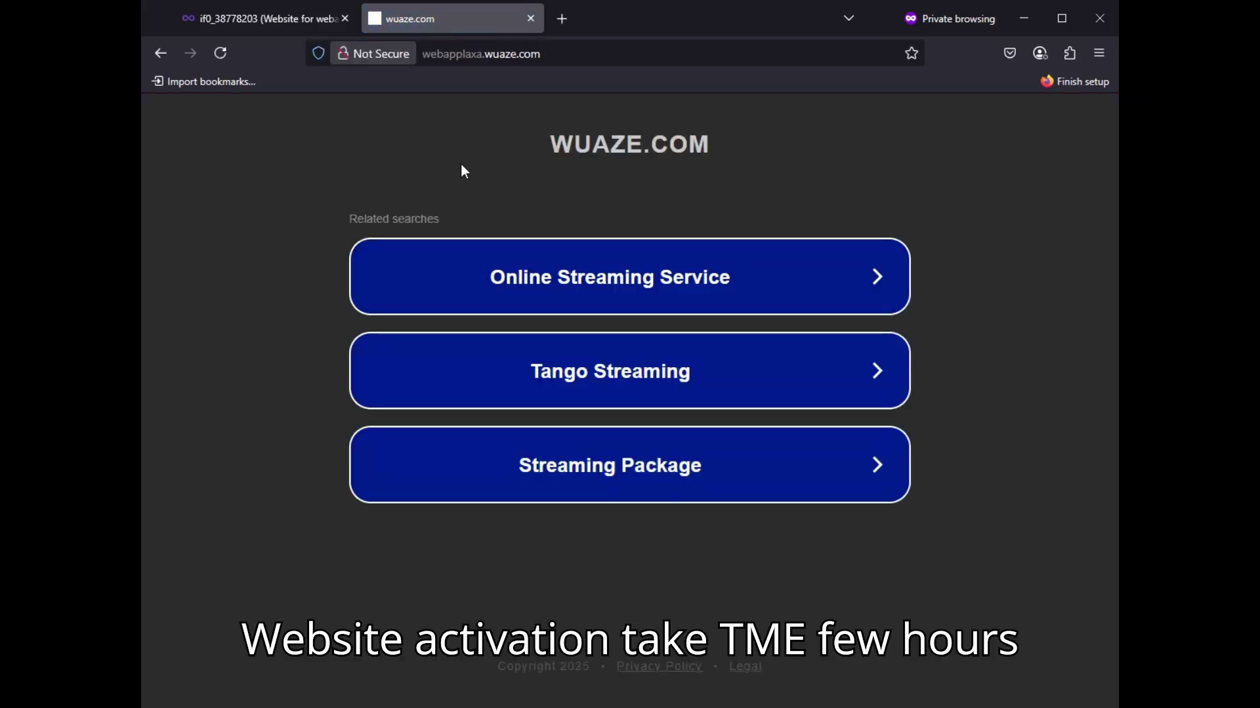
click(307, 24)
scroll(425, 242, up, 2)
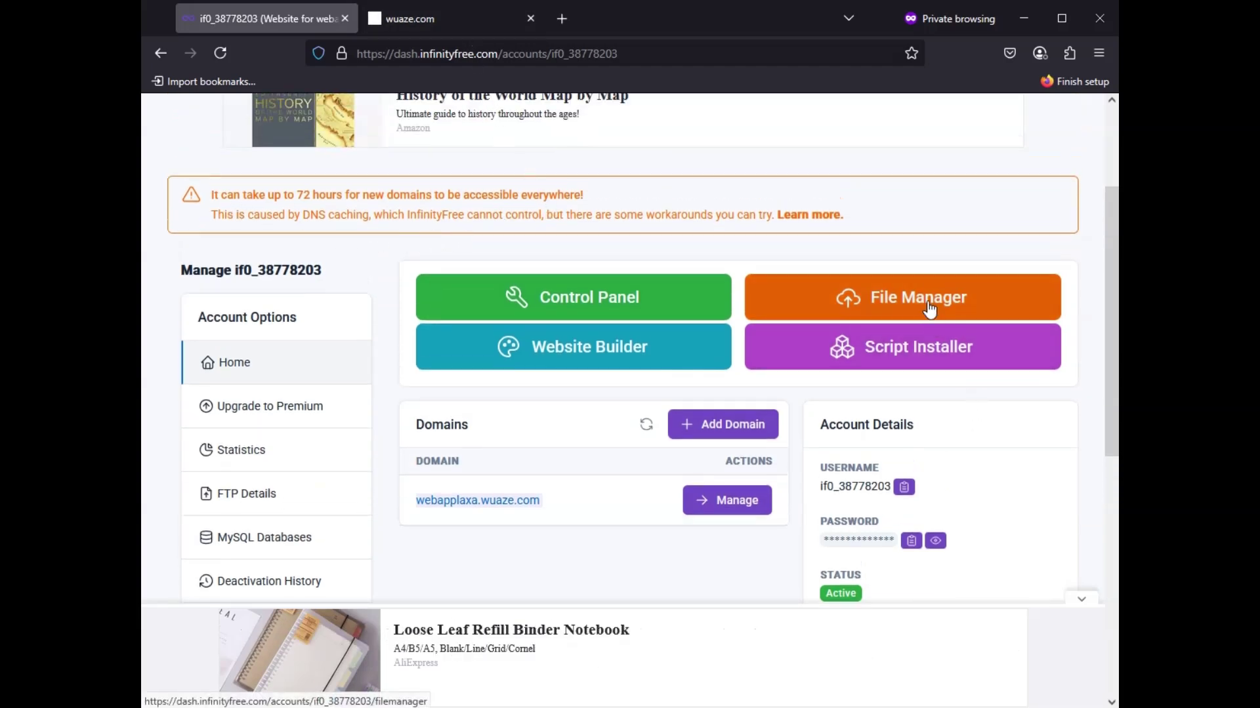
Step: Browse the account's File Manager into htdocs and bring up the file actions for index2.html
click(976, 289)
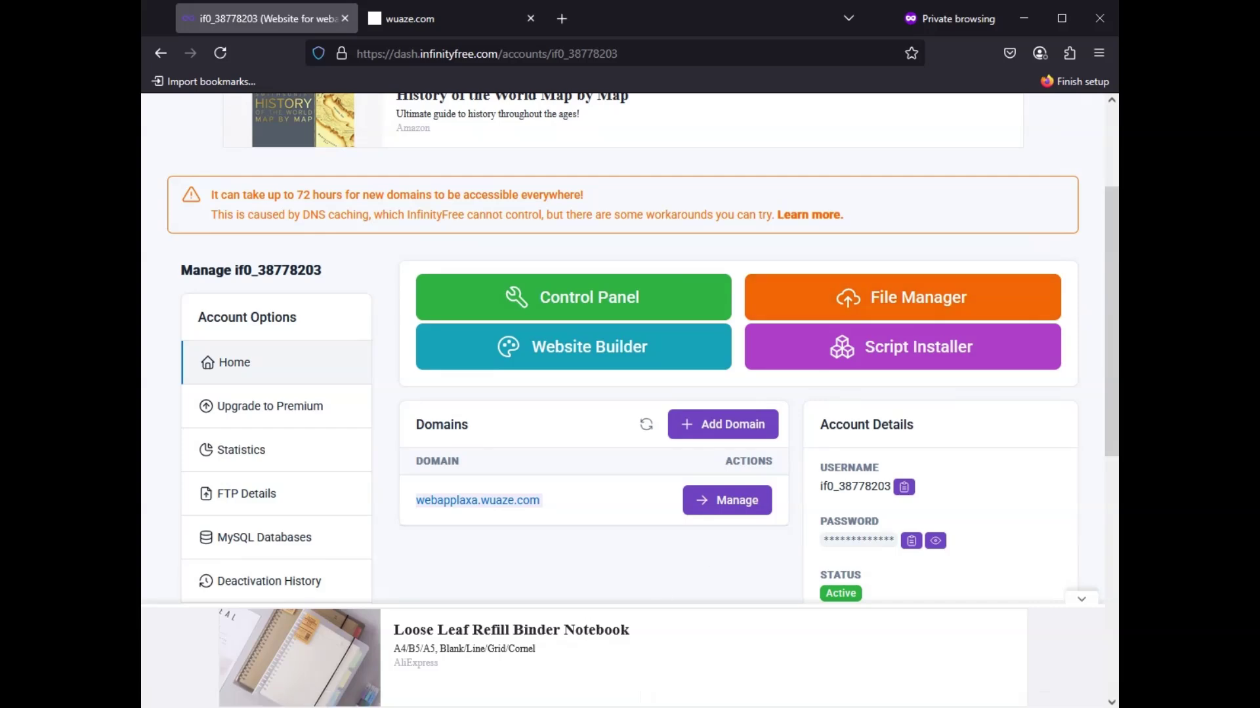
scroll(630, 347, down, 3)
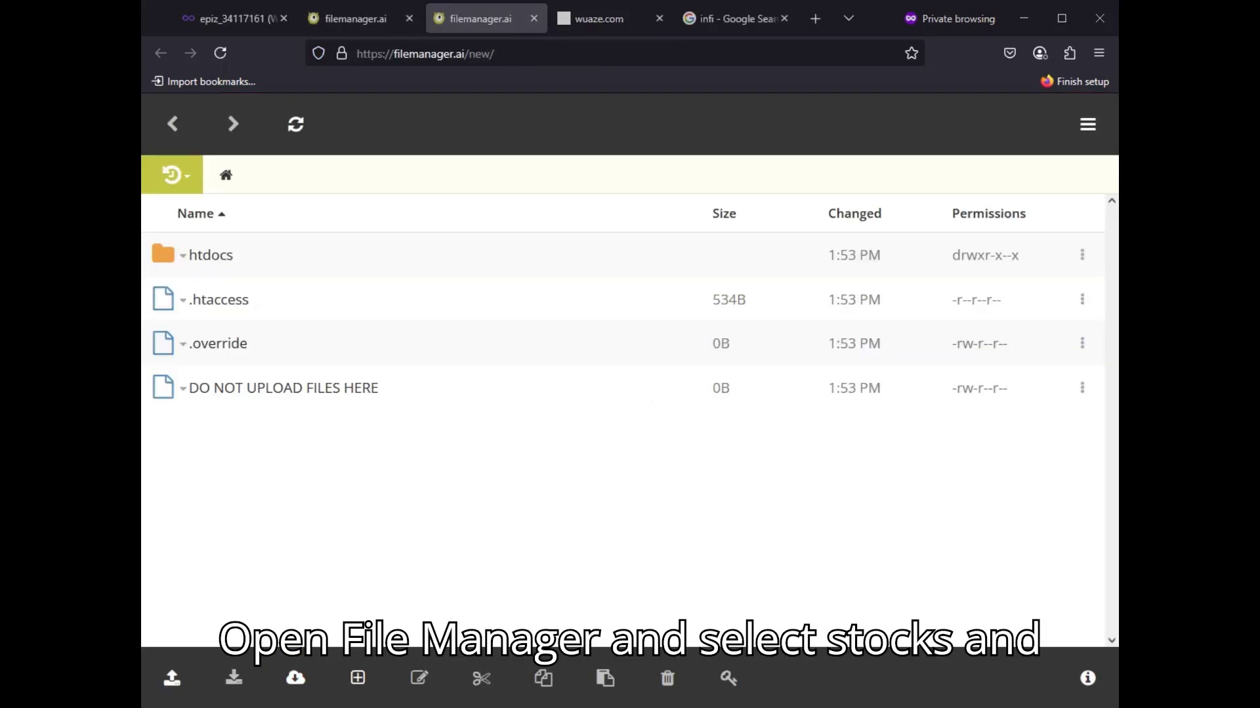
click(223, 257)
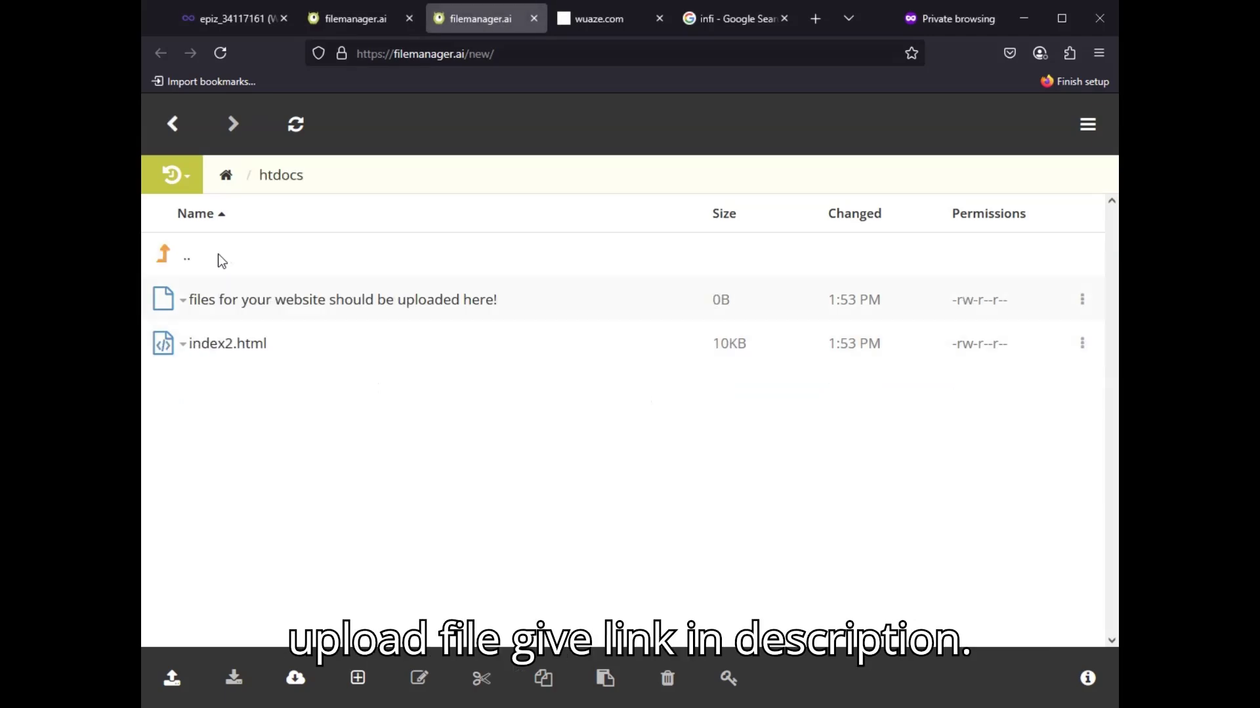
click(183, 344)
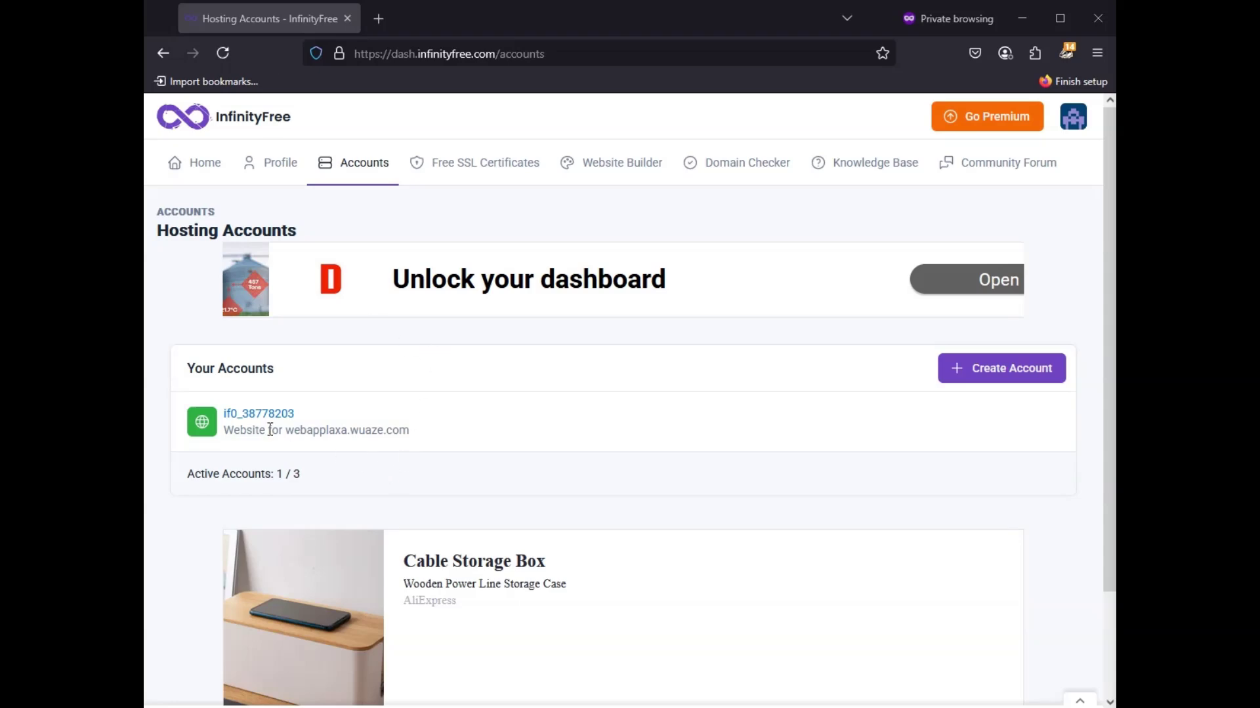
Step: Open the webapplaxa.wuaze.com account overview and launch its Control Panel
click(257, 414)
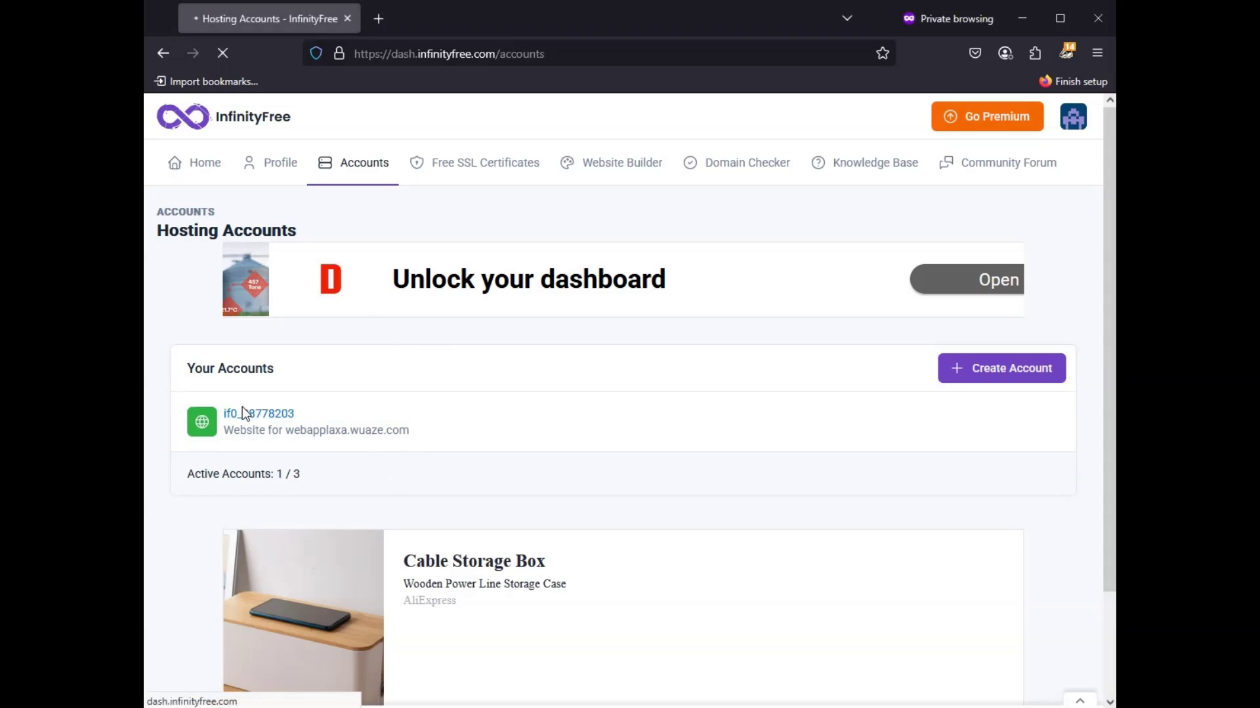
scroll(564, 433, down, 2)
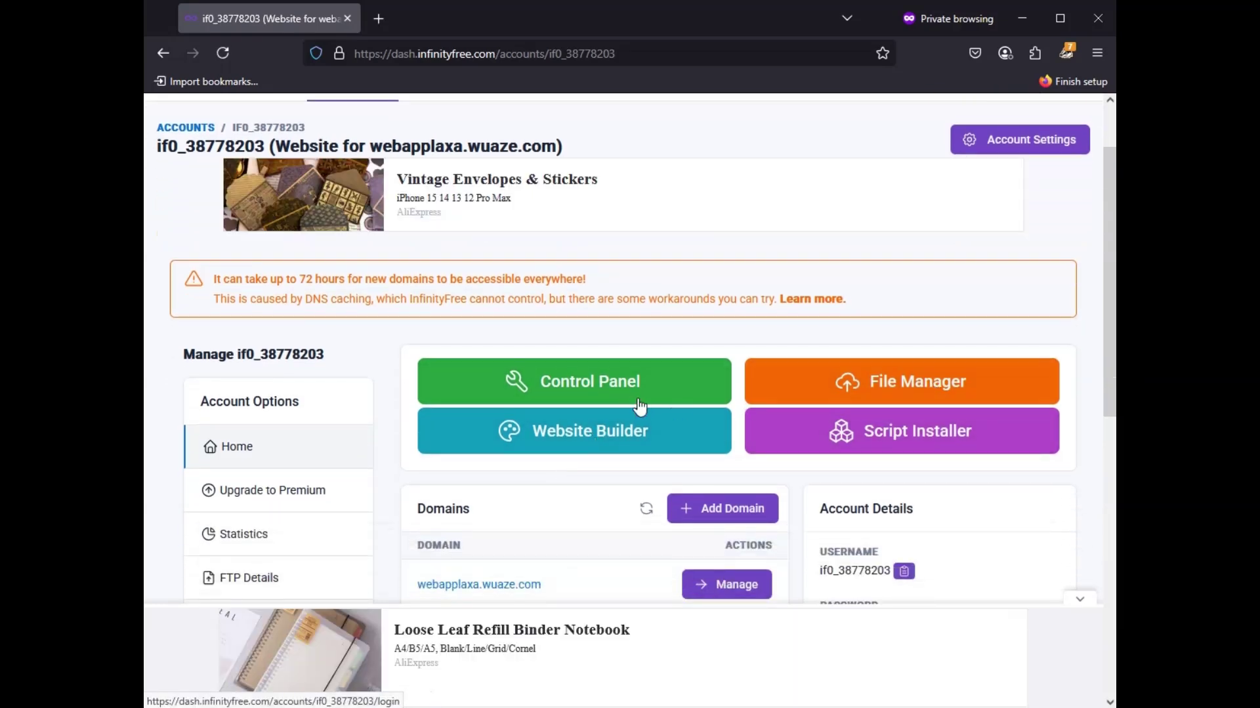
click(603, 382)
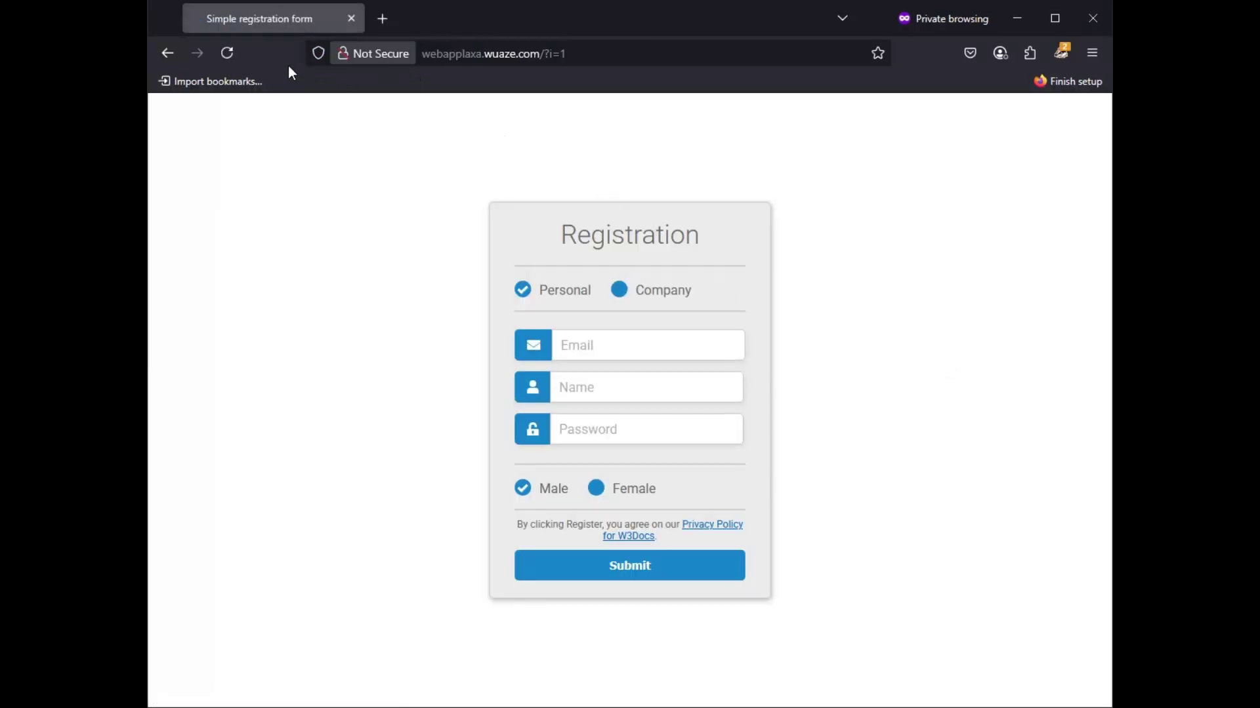
Step: Enter an e-mail address and the name 'web app' in the registration form, choose Male, and submit
click(615, 352)
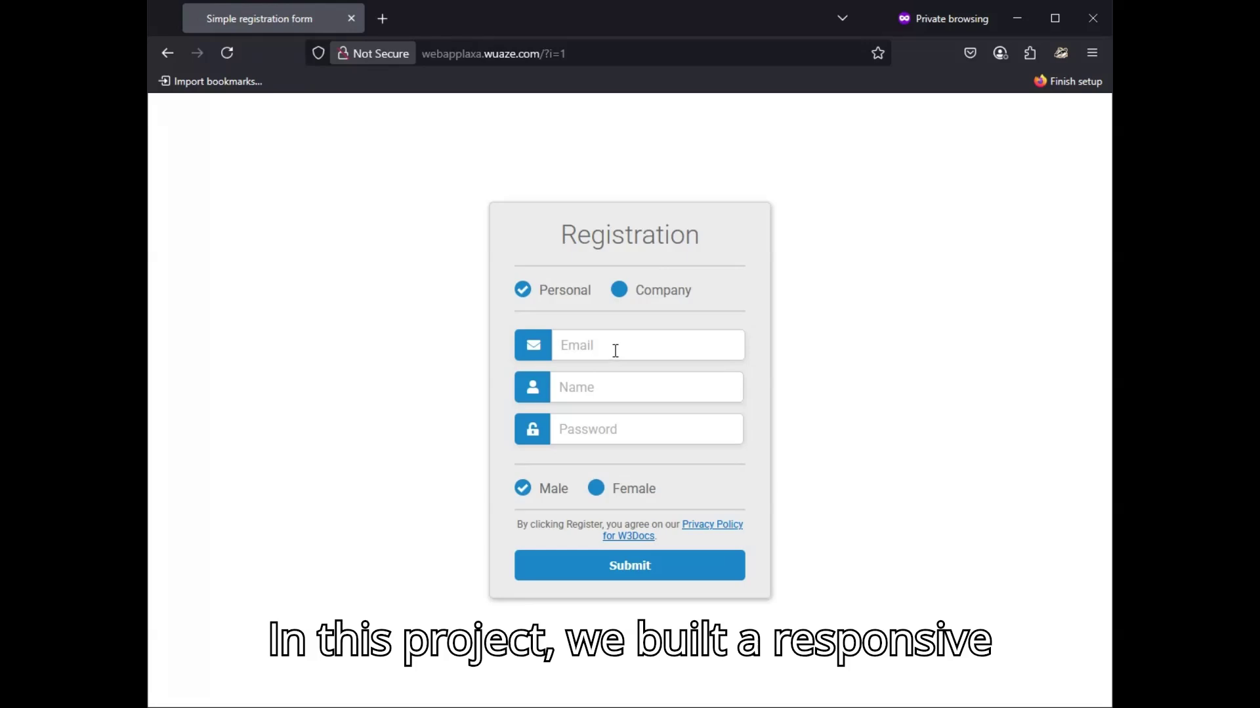
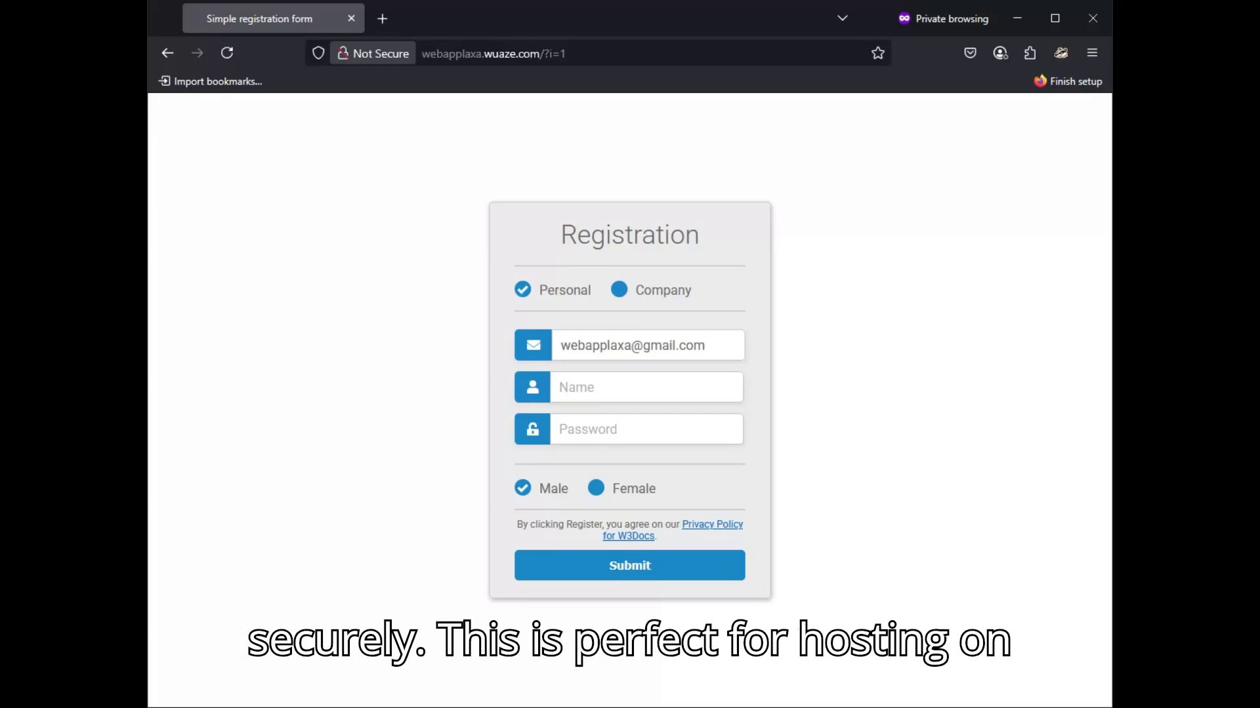
text(s)
key(BackSpace)
text(web ap)
text(w)
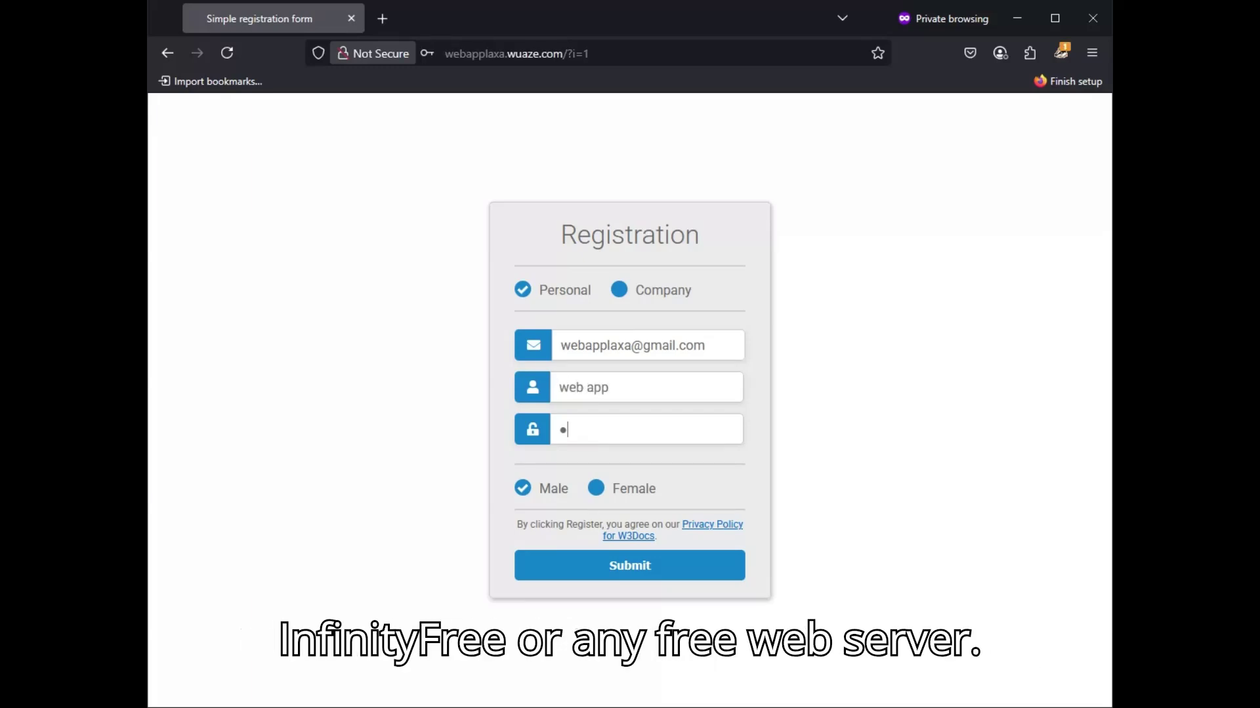
text(pp)
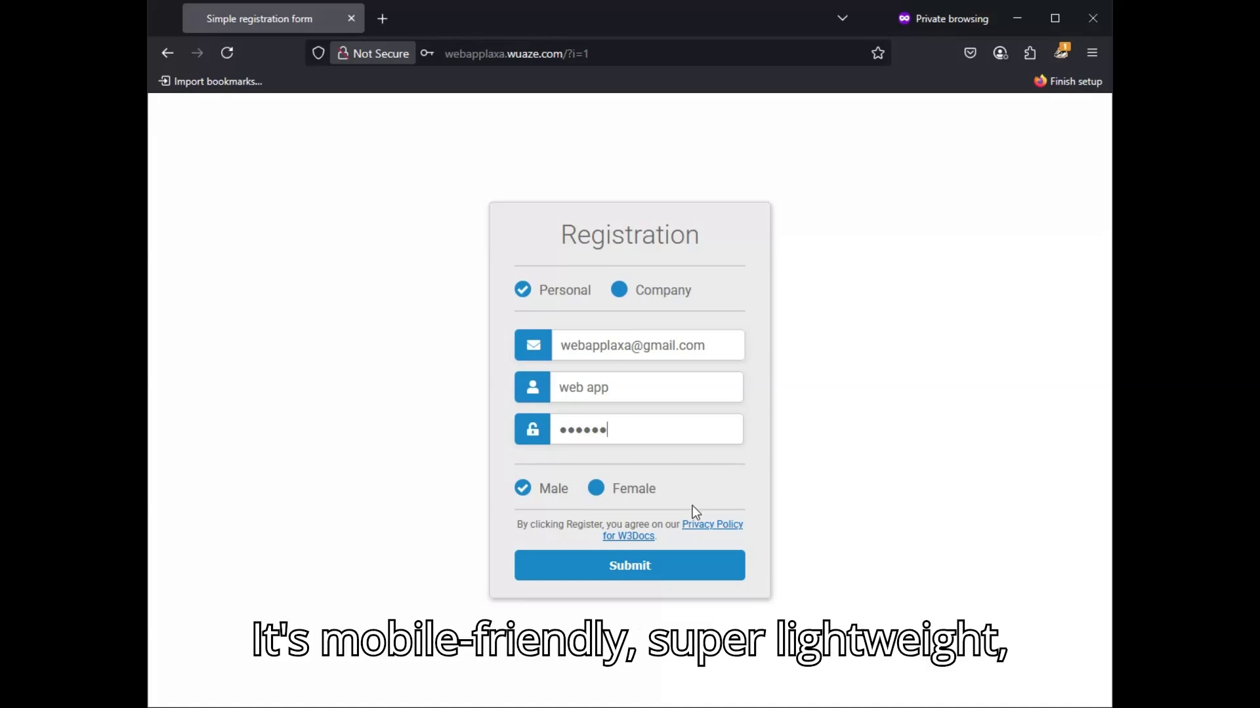
click(604, 493)
click(554, 488)
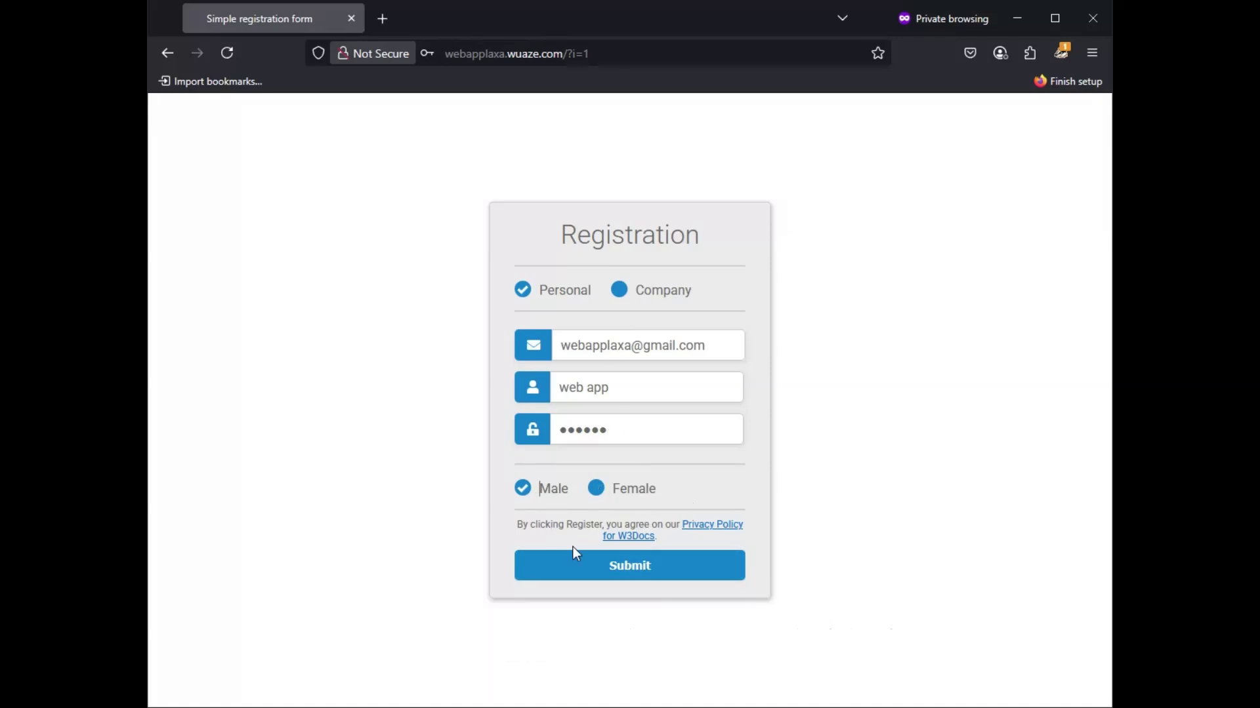